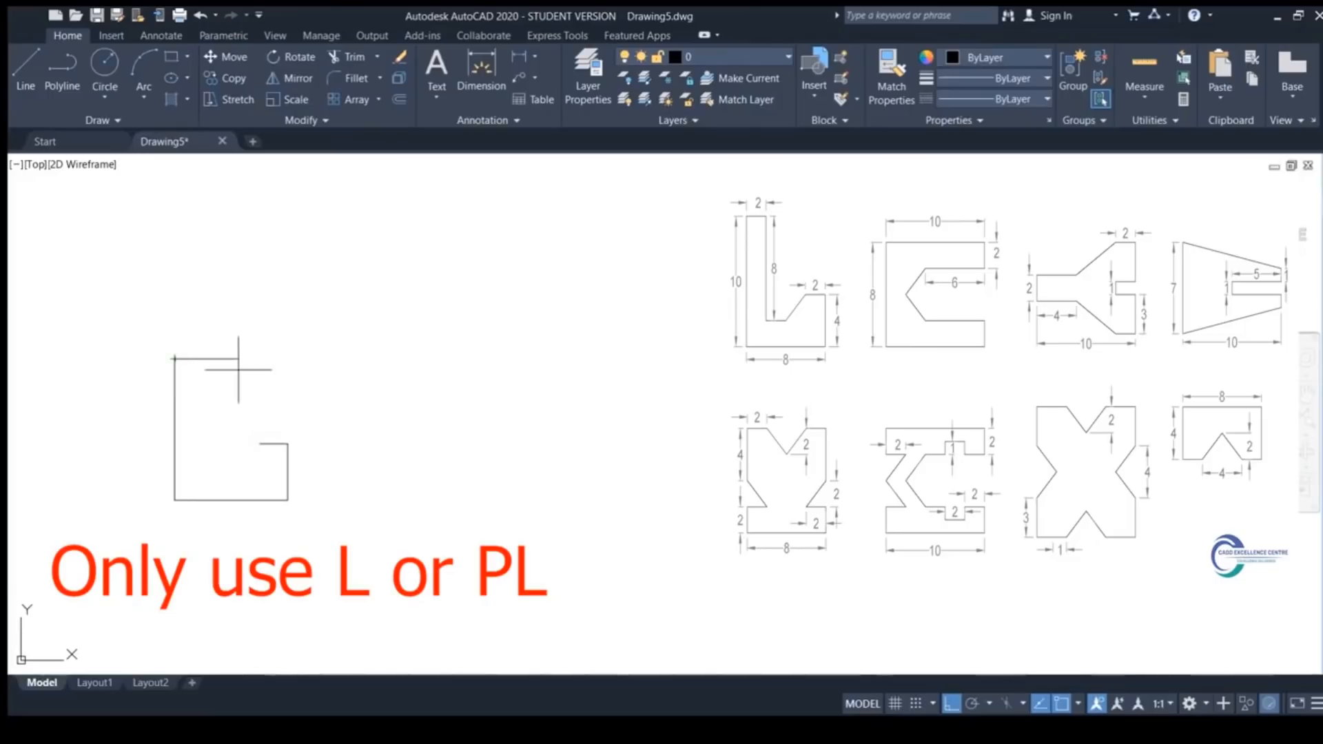
Finish the L shape with a 2-unit top edge, an 8-unit inner vertical, a 2-unit inner horizontal and a diagonal to the foot
text(2)
key(Return)
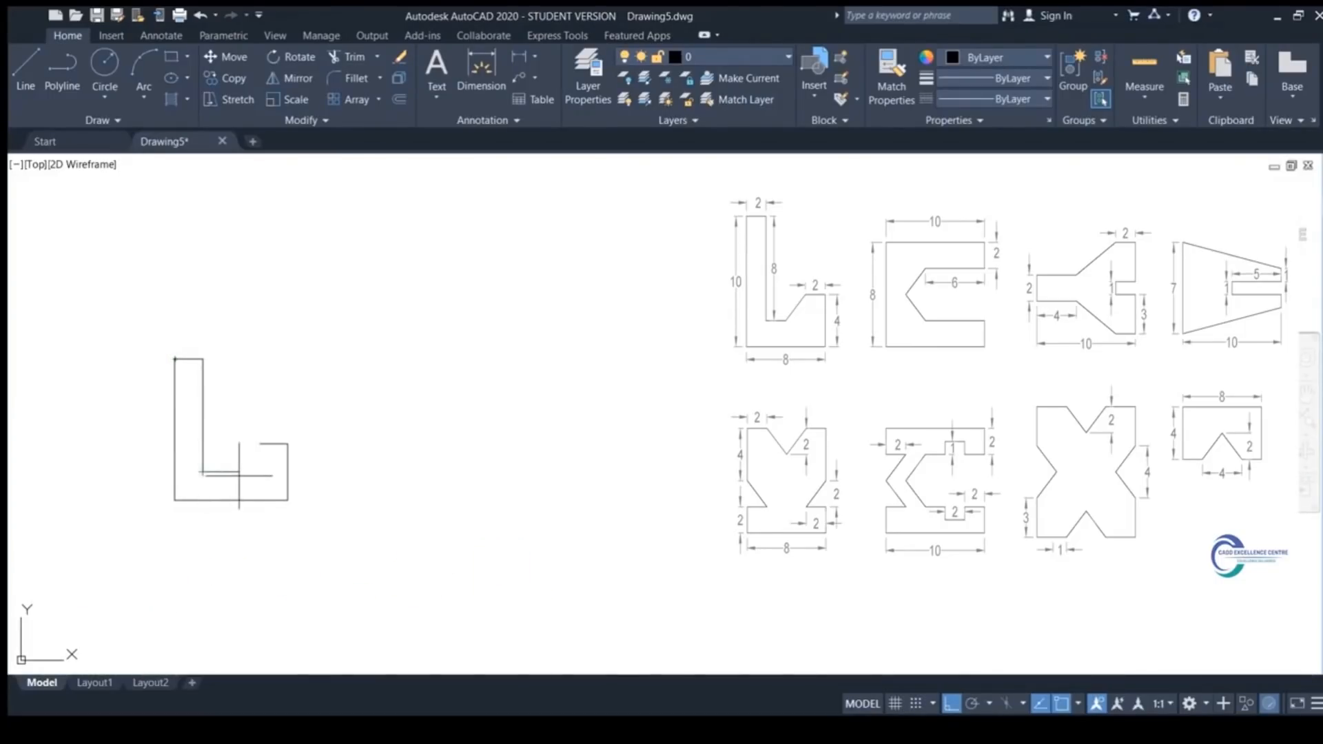
click(260, 443)
key(Escape)
Draw the C outline with a 6-unit lower inner edge, 2-unit arm ends, 10-unit bottom and top edges and an 8-unit left side
middle_drag(350, 423, 324, 390)
scroll(323, 390, down, 2)
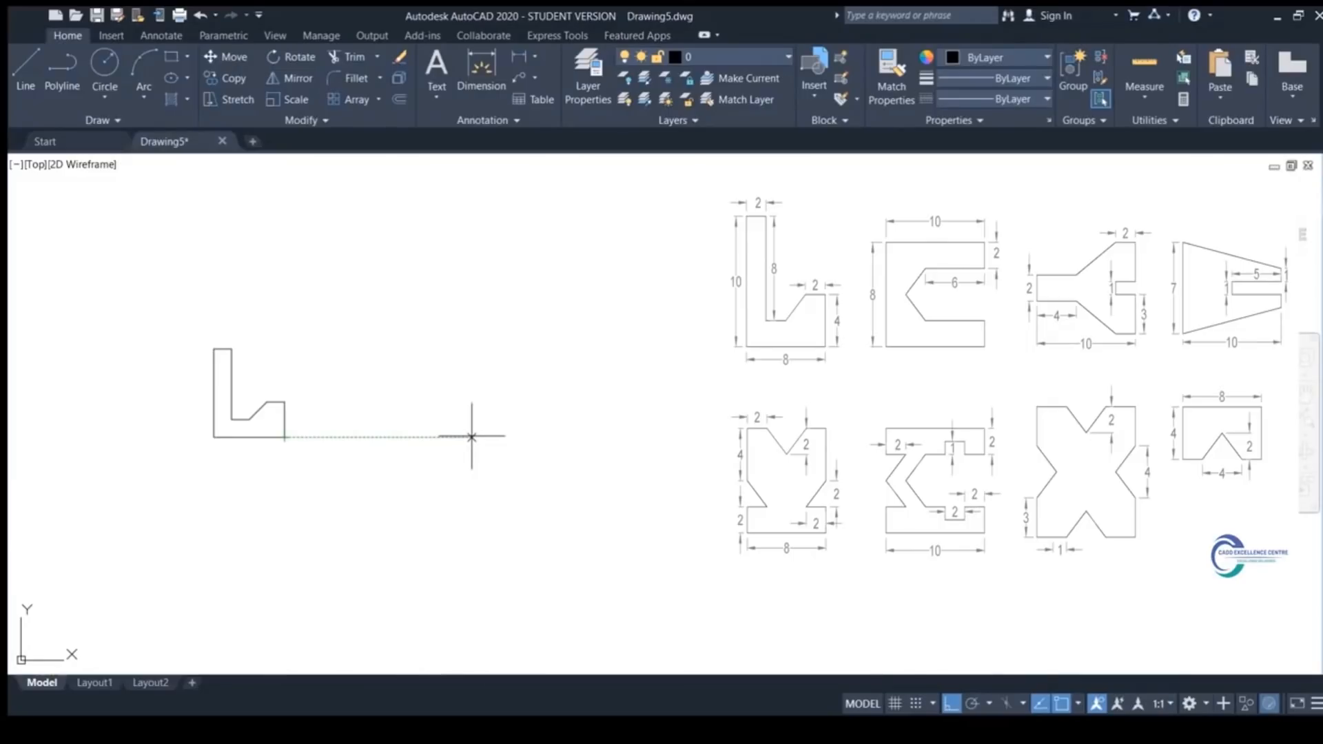
click(433, 399)
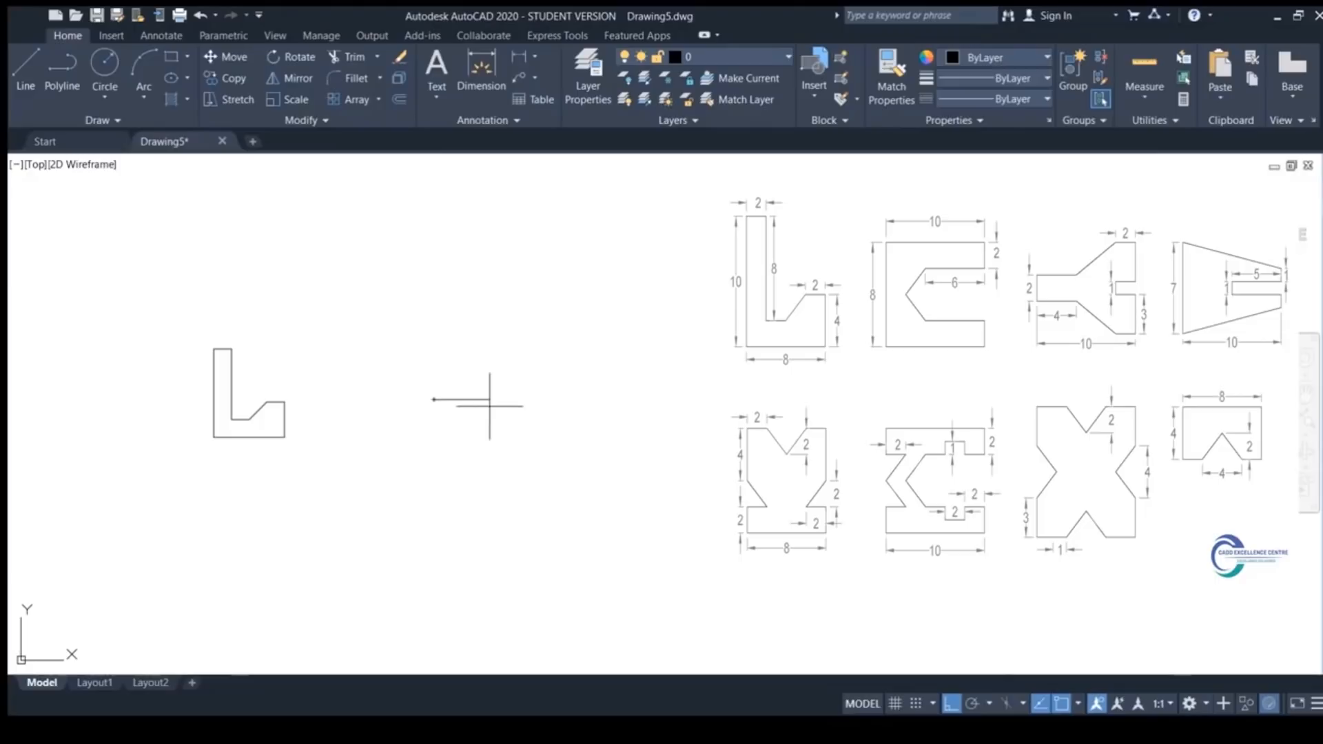
click(488, 401)
click(488, 417)
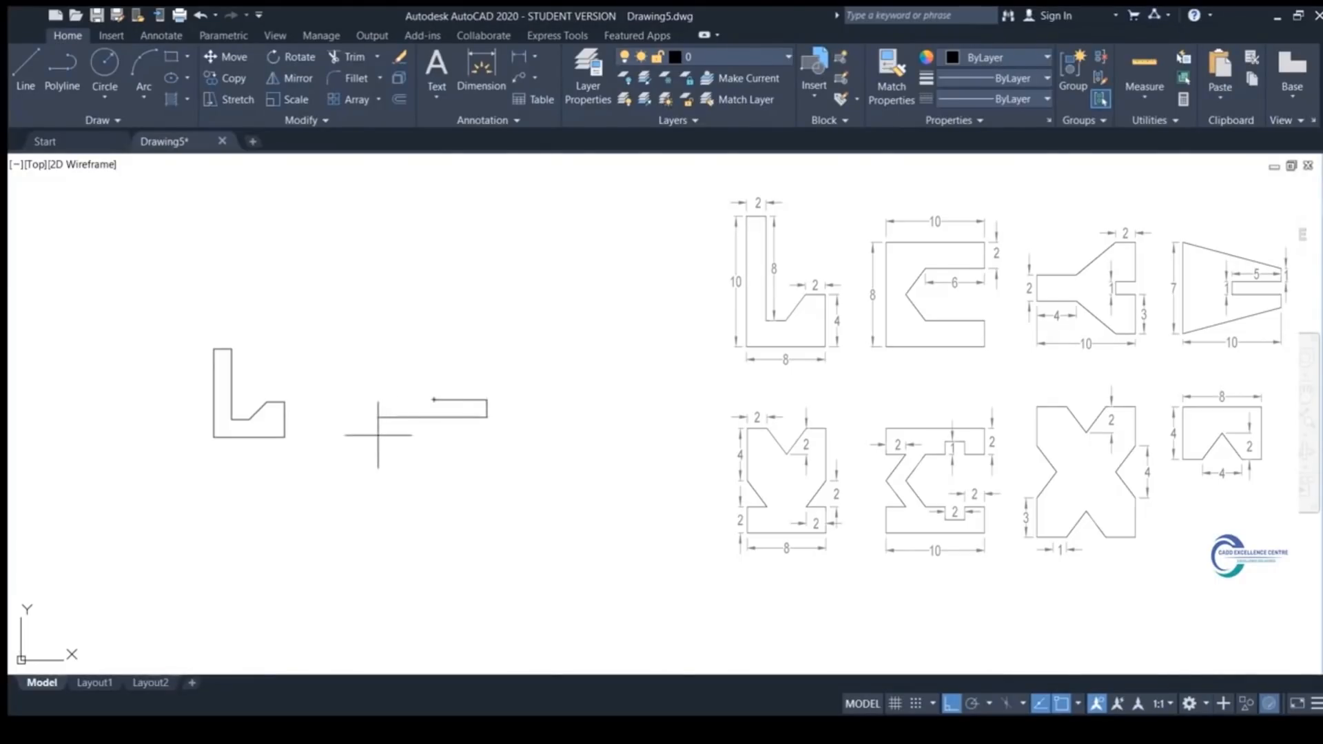
click(398, 417)
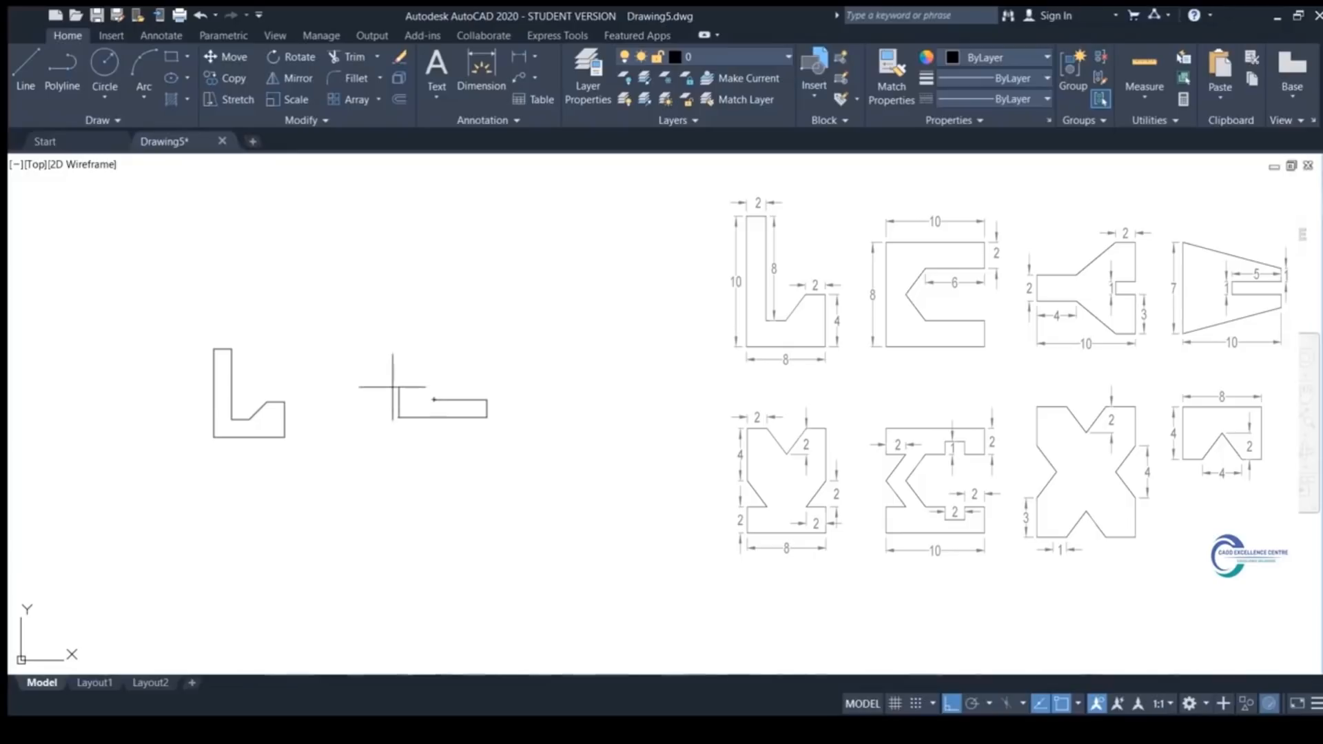
click(398, 347)
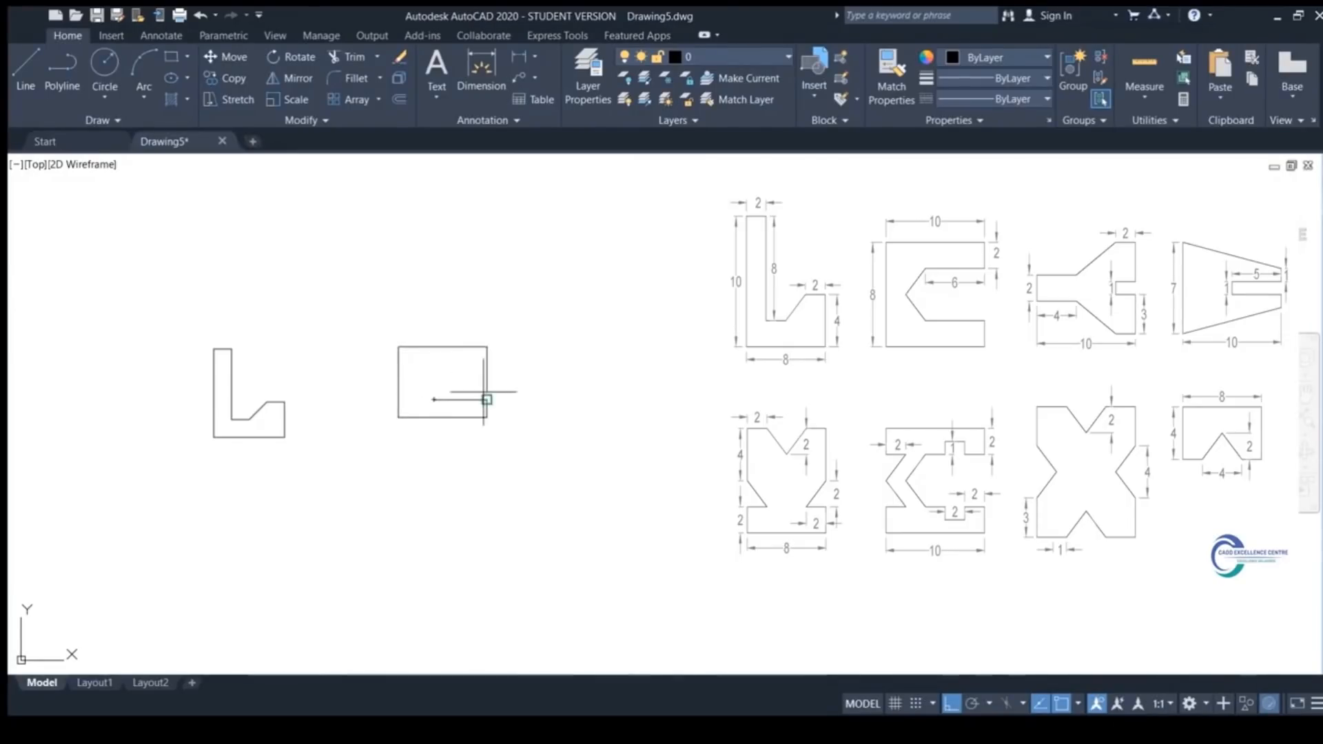
scroll(481, 370, up, 2)
text(2)
key(Return)
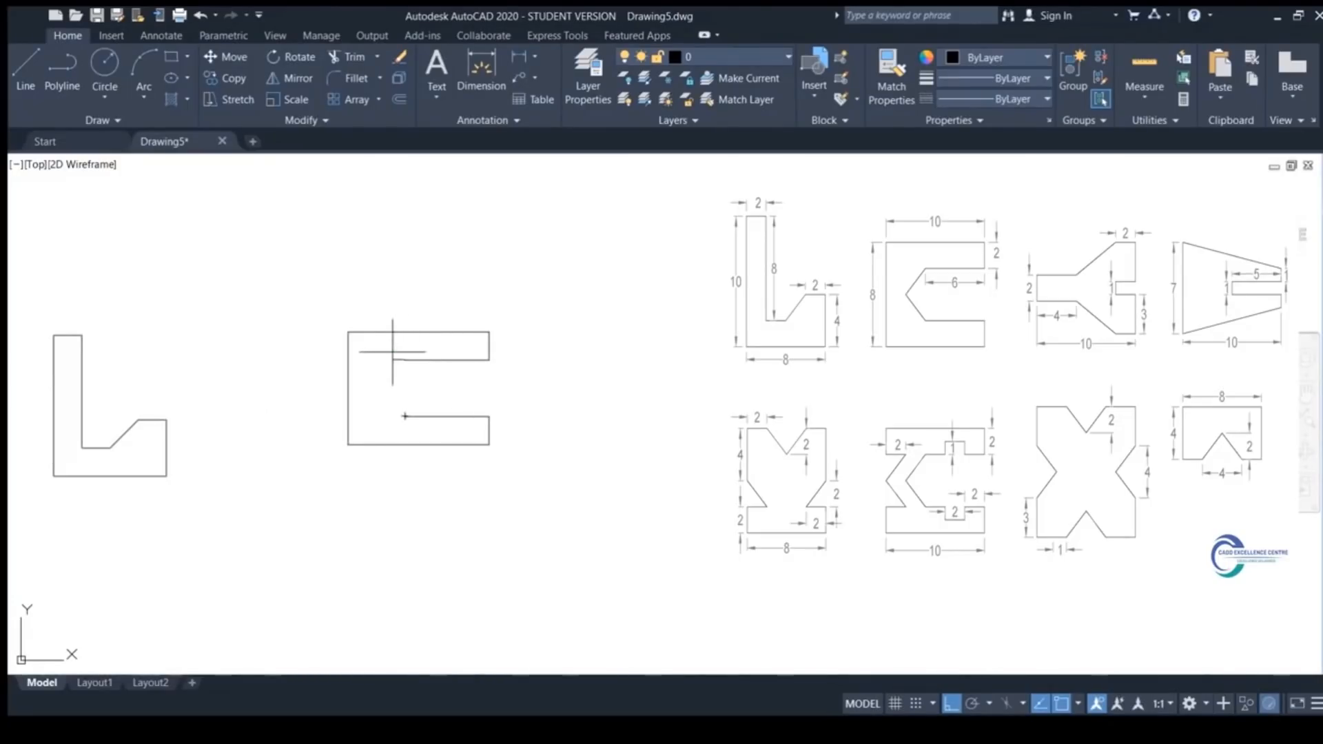
Complete the C with a 6-unit upper inner edge and a V notch between the arms, using 2-unit helper lines
click(405, 387)
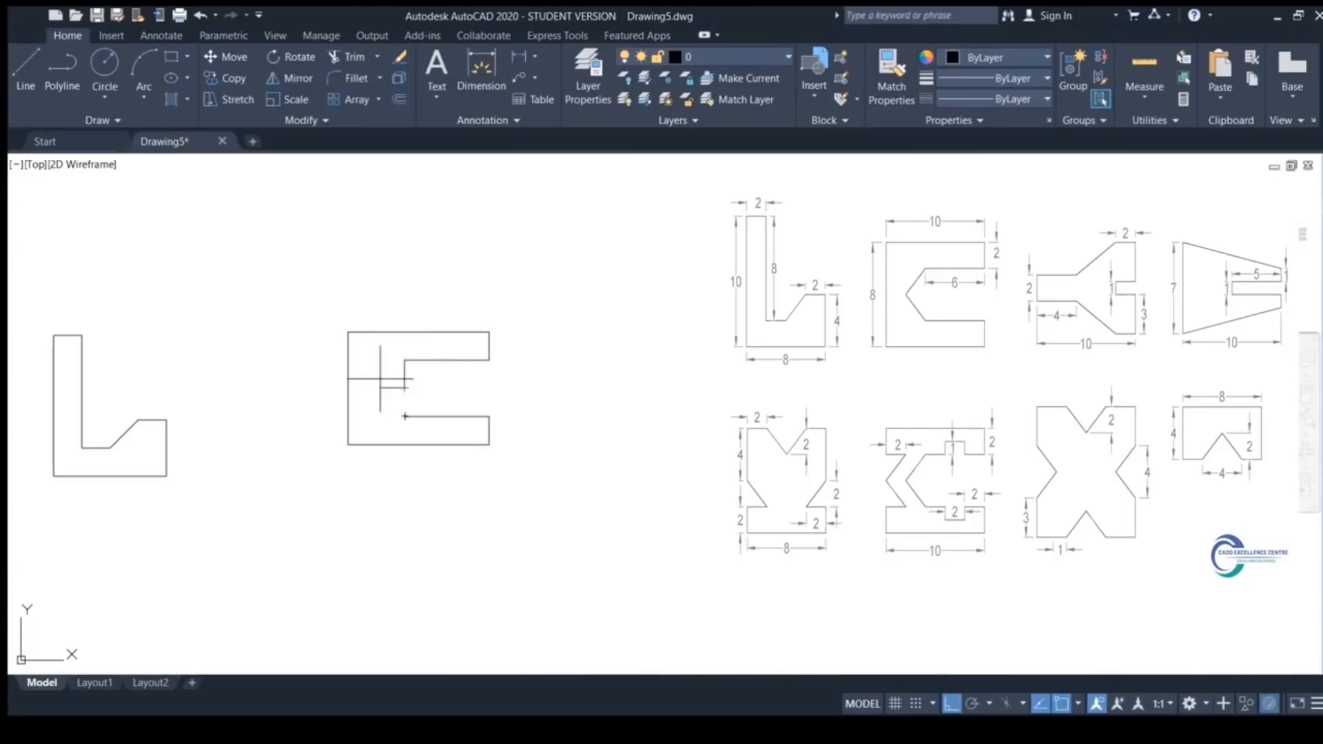
click(404, 360)
click(377, 388)
click(405, 416)
key(Return)
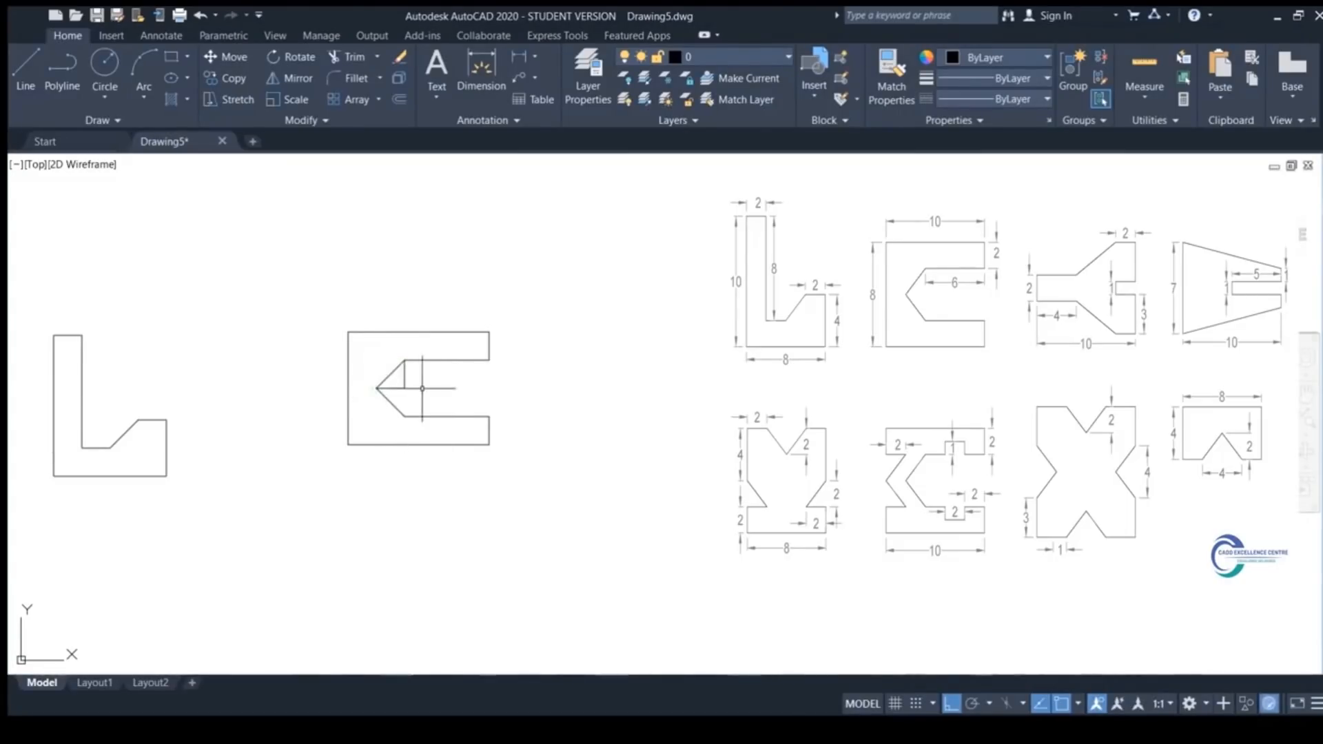
Explode the C polyline and delete the vertical and horizontal helper lines inside the V notch
click(403, 387)
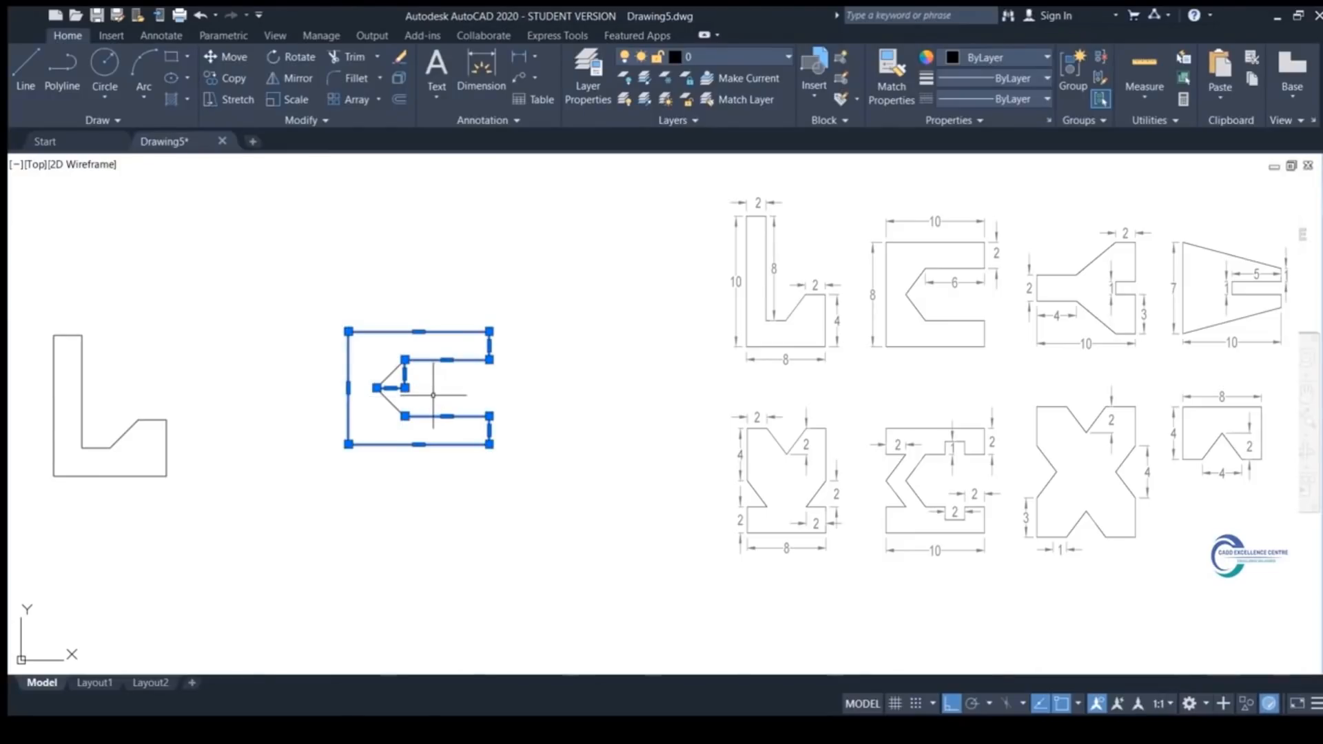
text(x)
key(Return)
click(414, 374)
click(398, 396)
key(Delete)
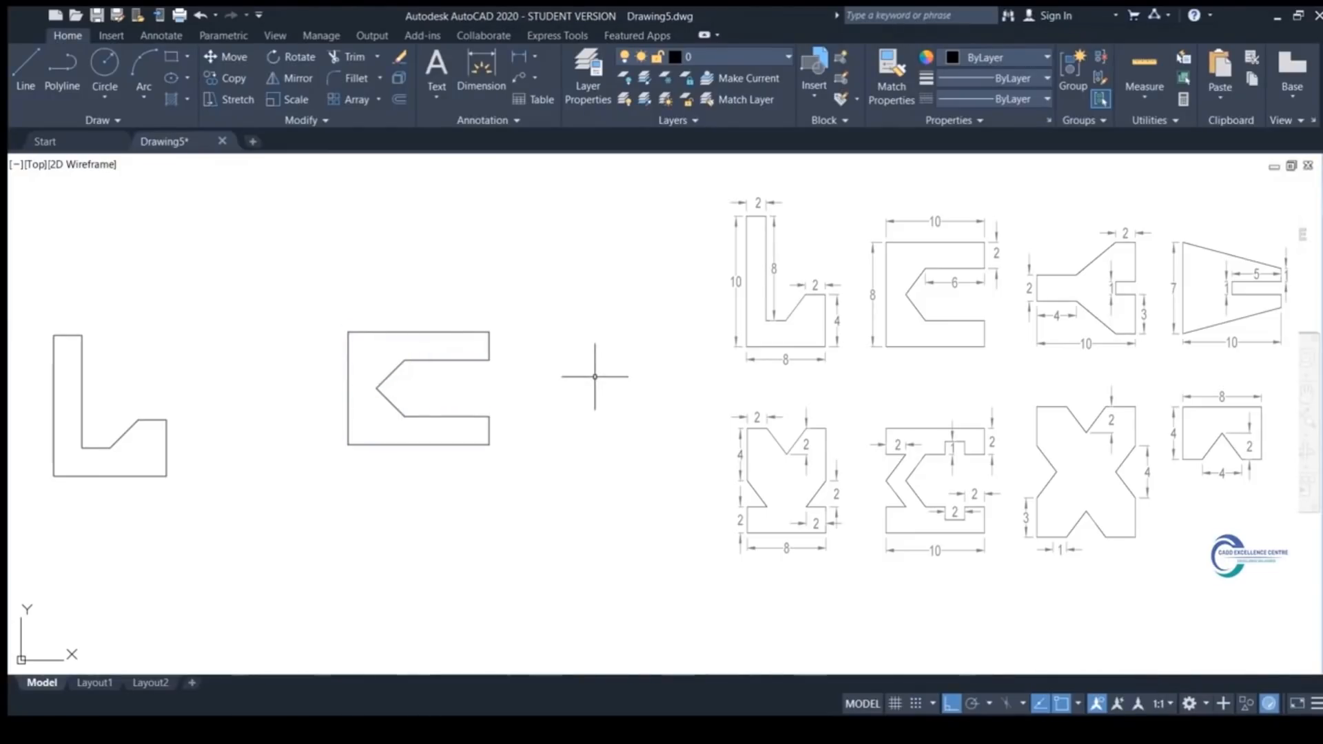
Draw a horizontal guide line from the L shape's lower-right corner past the C shape
middle_drag(454, 446, 572, 388)
click(657, 226)
click(645, 268)
text(l)
key(Return)
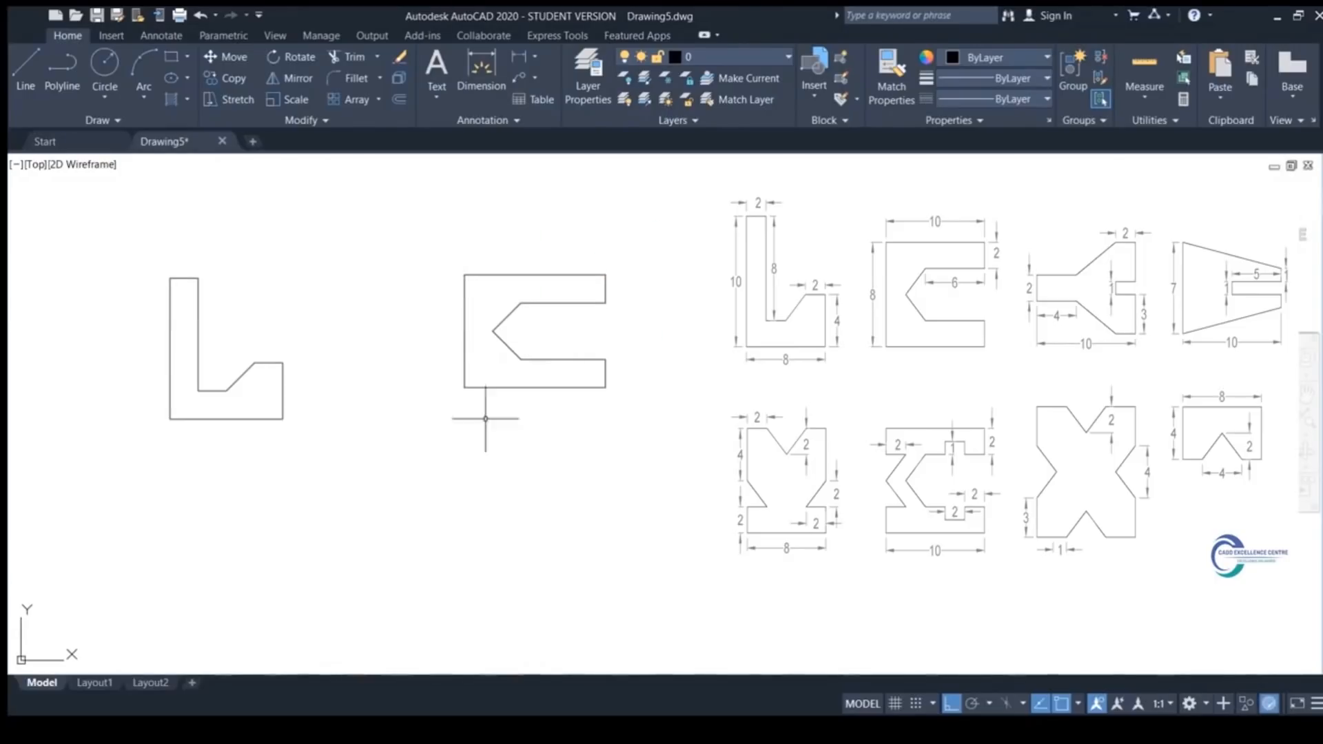
click(283, 419)
click(690, 419)
key(Escape)
Move the C shape by its lower-left corner onto the guide line and delete the guide line
click(642, 256)
click(436, 408)
text(m)
key(Return)
click(465, 387)
click(430, 419)
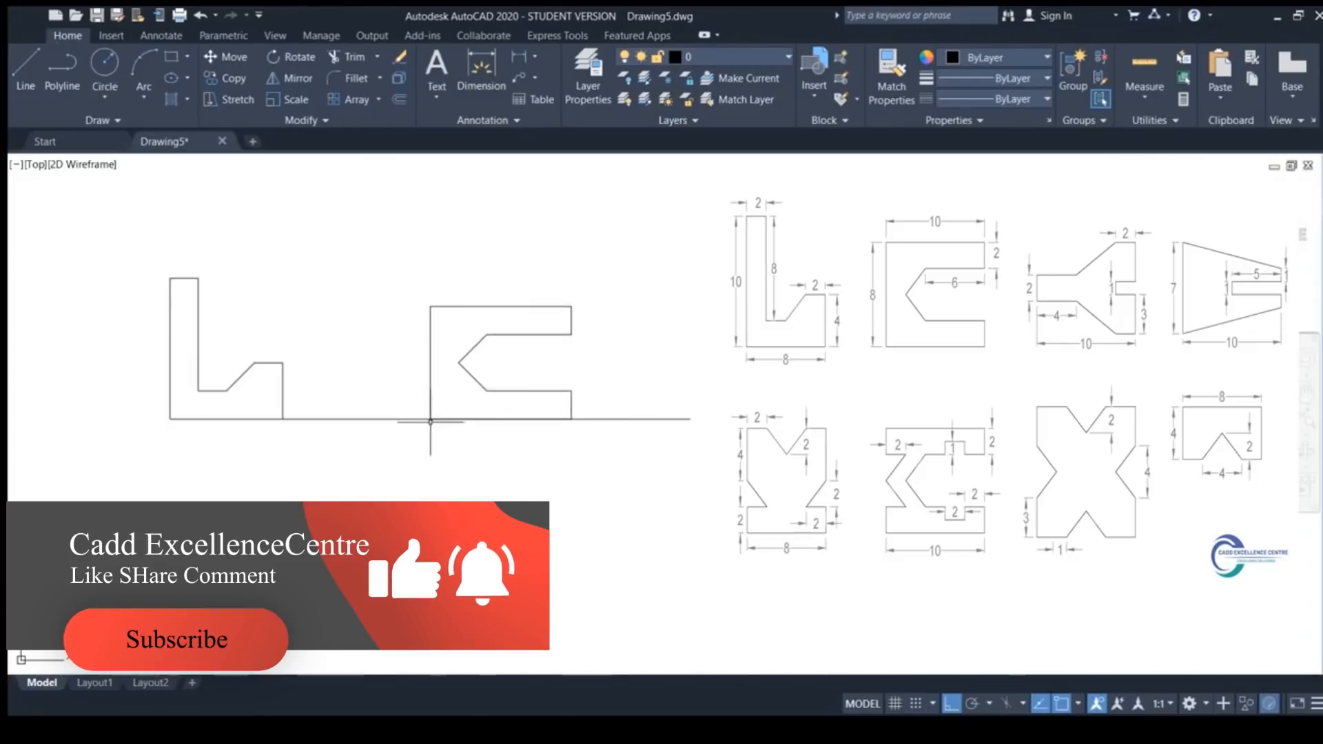
click(675, 418)
key(Delete)
Draw the M-shaped figure's left outline below the L: 2-unit top edge, side segments of 4, 2 and 2, and 8-unit bottom edge
mouse_move(473, 483)
middle_down()
mouse_move(546, 459)
mouse_move(568, 418)
middle_up()
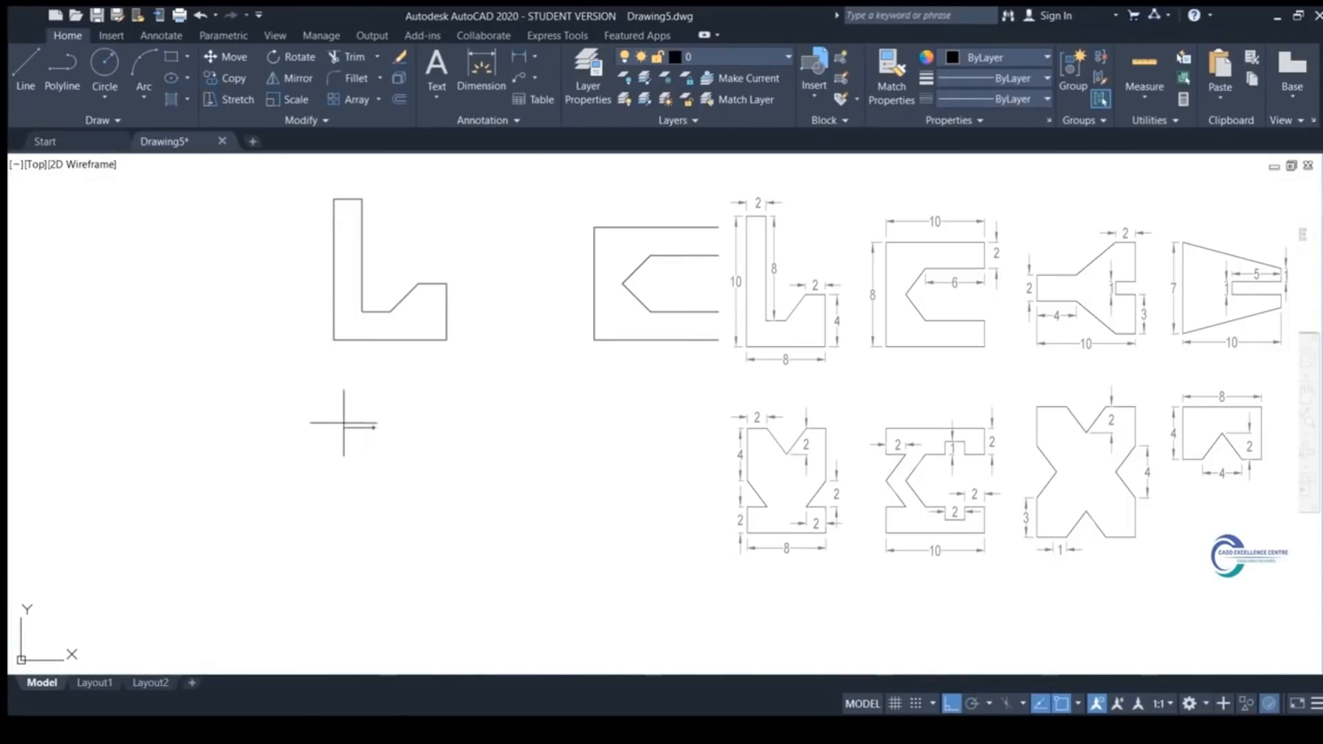
click(344, 427)
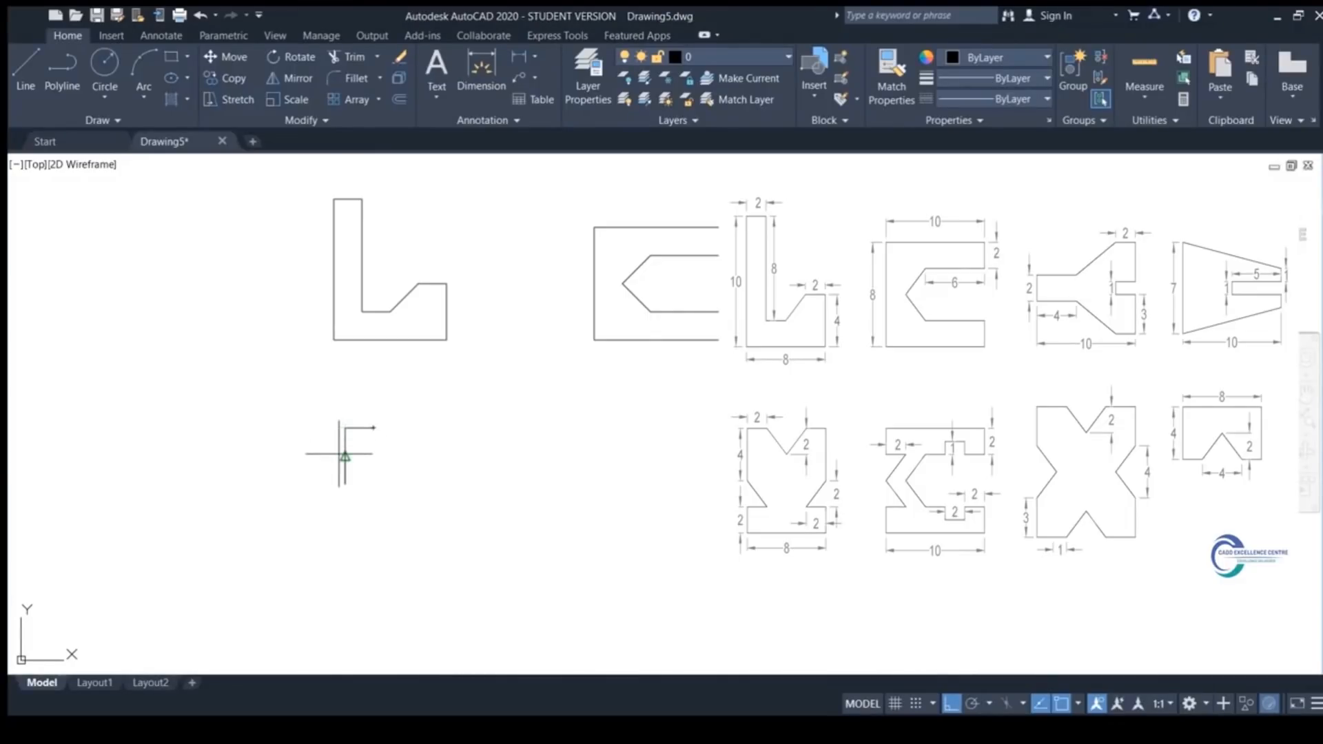
click(345, 484)
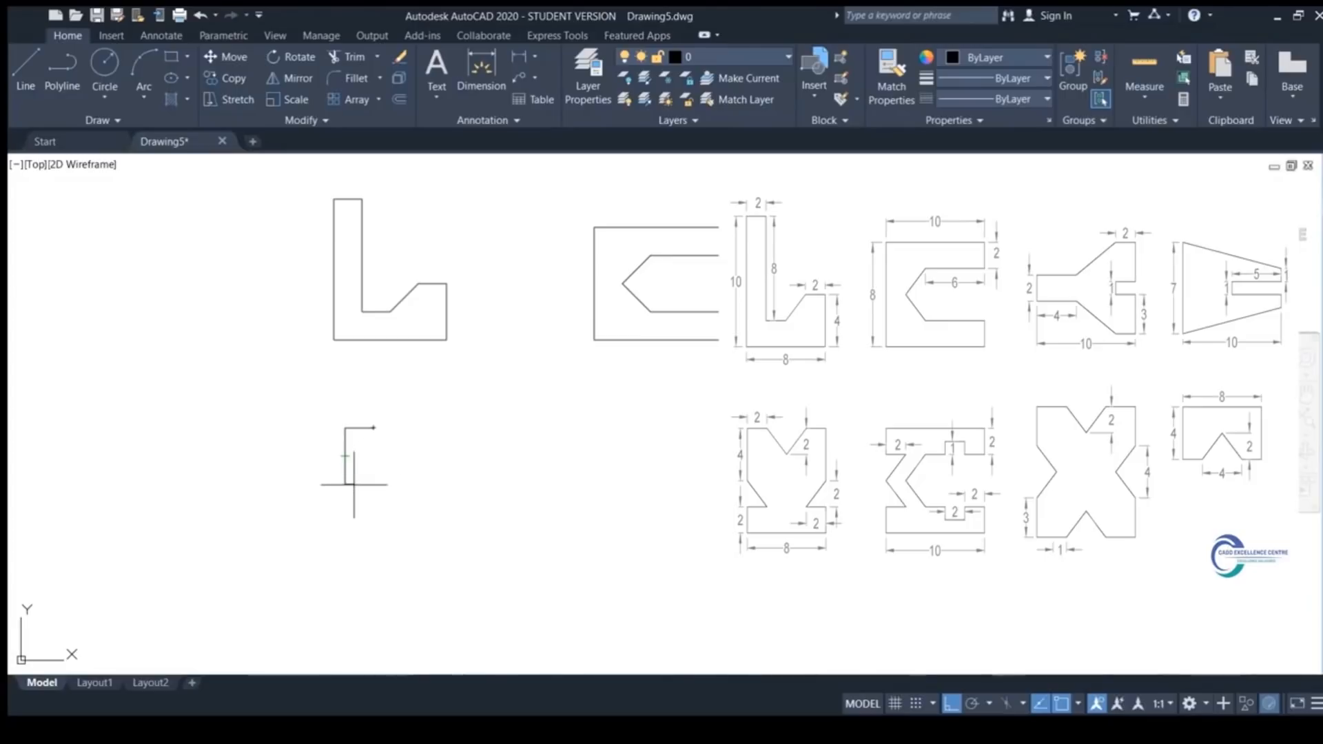
scroll(345, 484, up, 2)
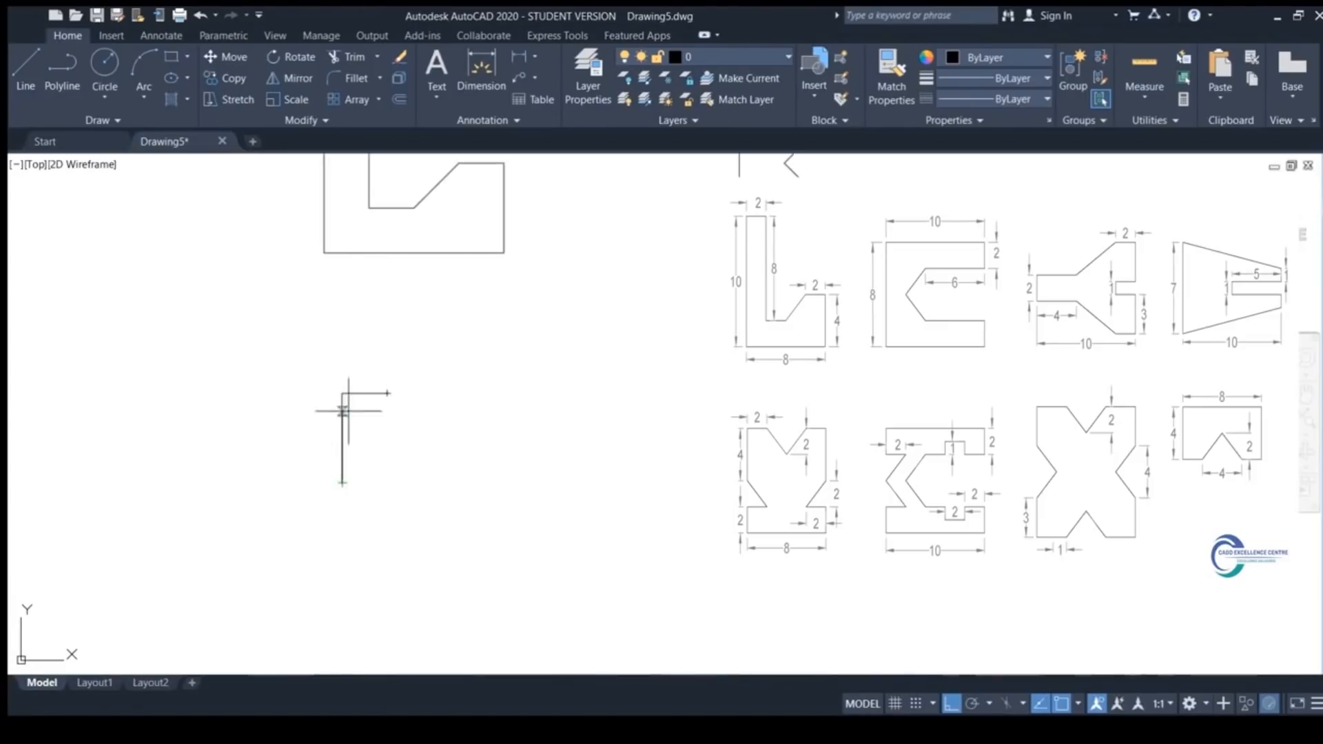
mouse_move(388, 541)
middle_down()
mouse_move(357, 540)
mouse_move(348, 476)
middle_up()
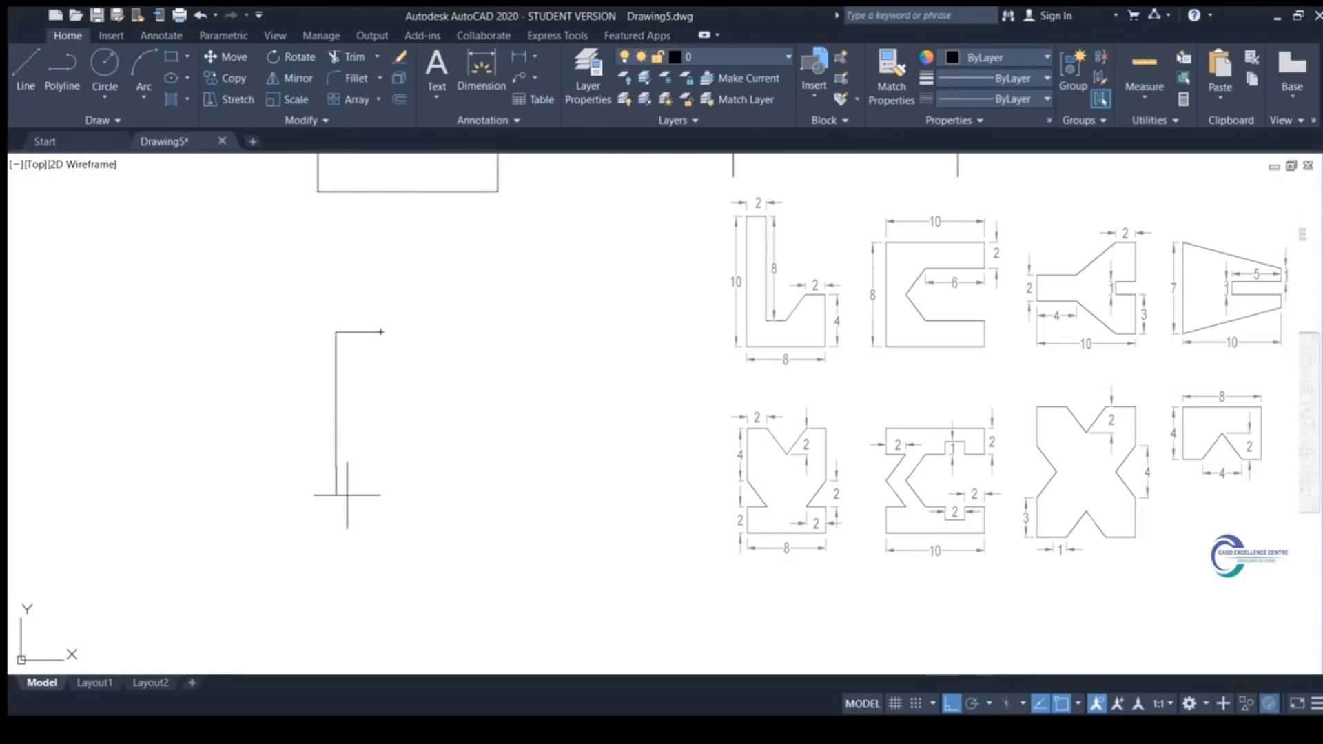
click(338, 506)
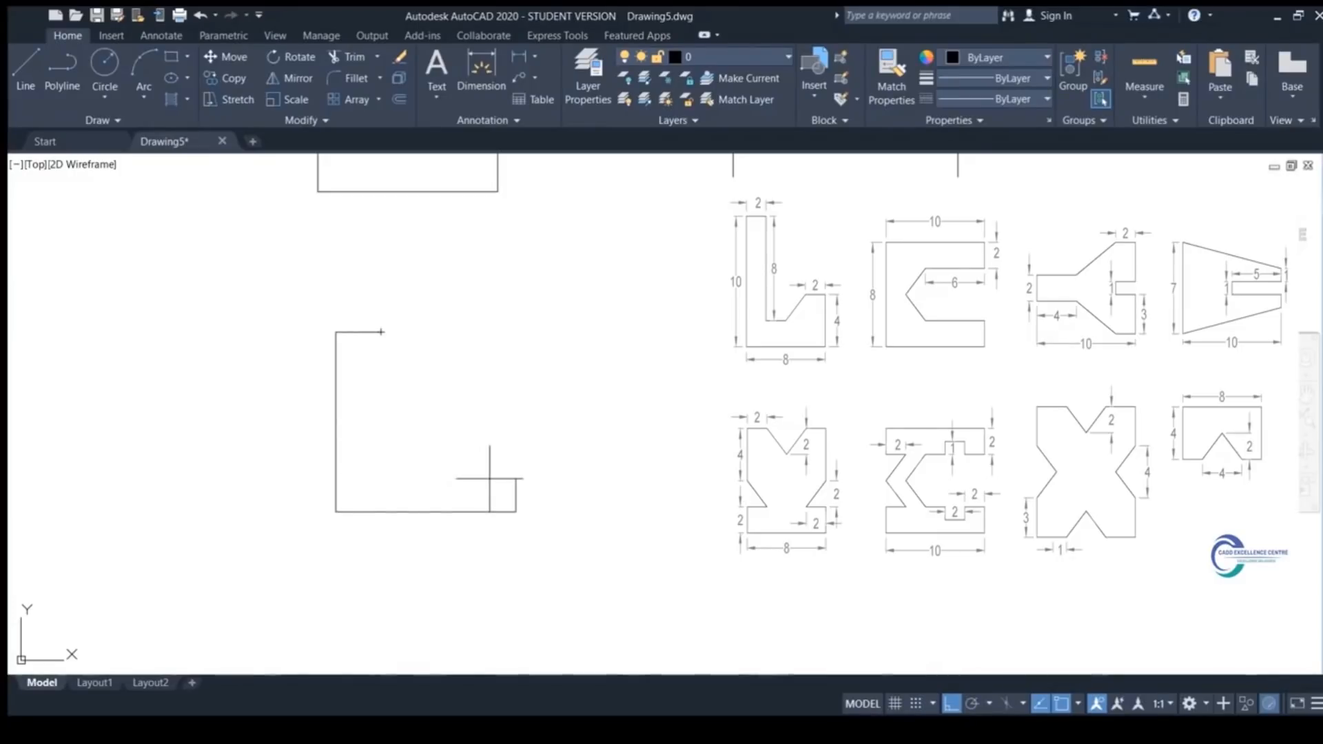
key(Return)
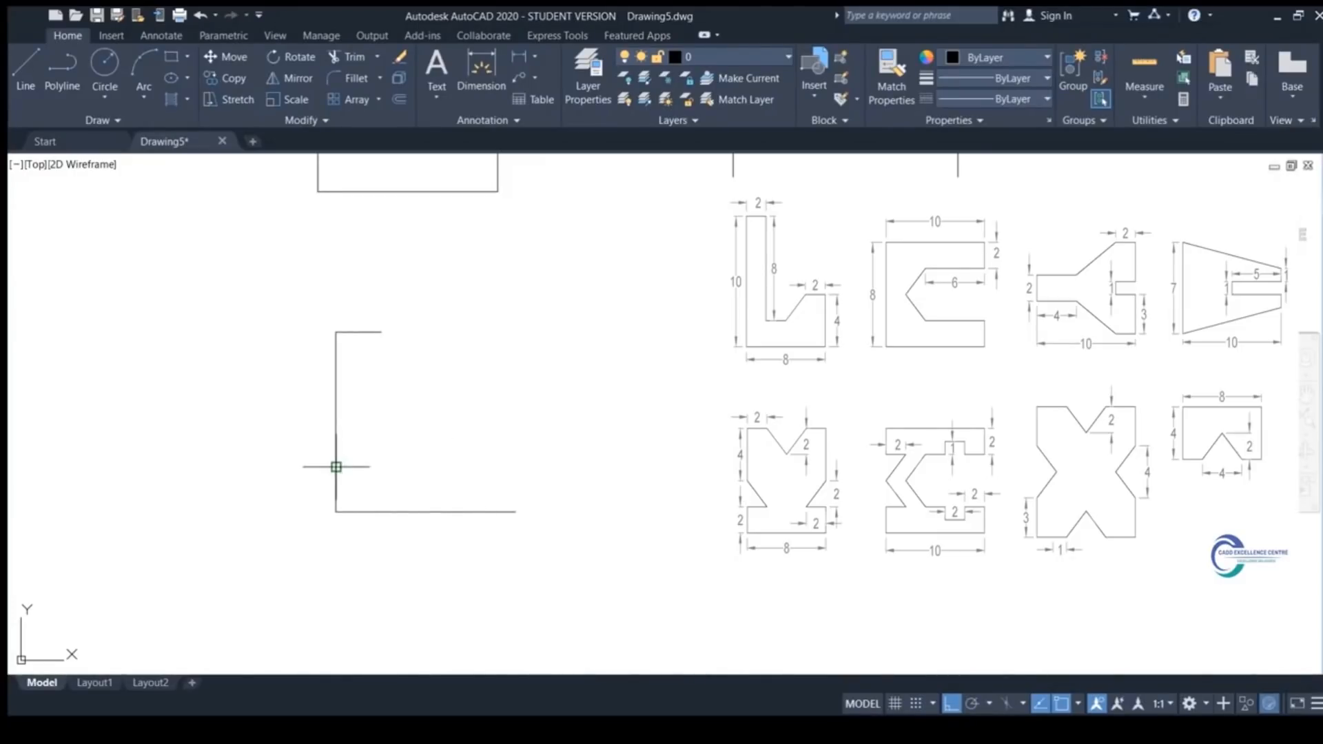
Form the left side notch with a 2-unit horizontal line and a diagonal, and remove the vertical segment between them
click(381, 467)
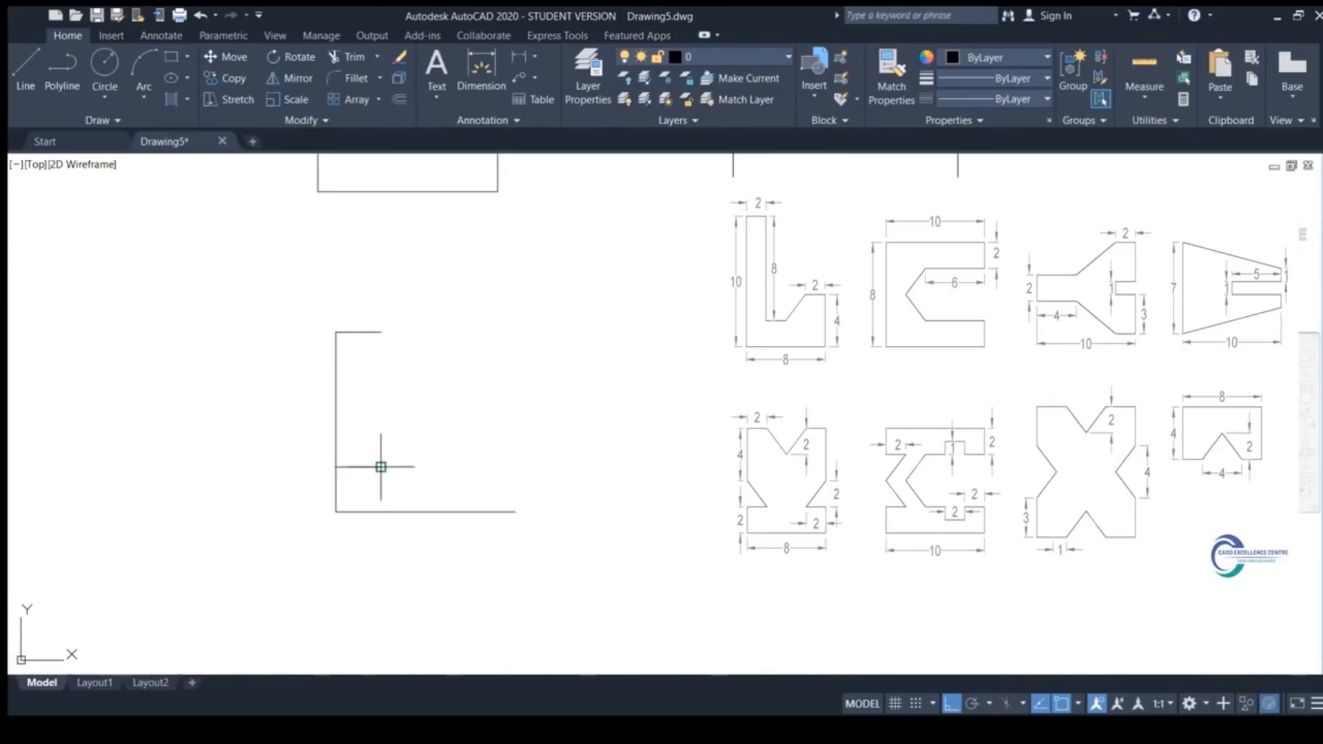
click(336, 421)
key(Return)
click(337, 440)
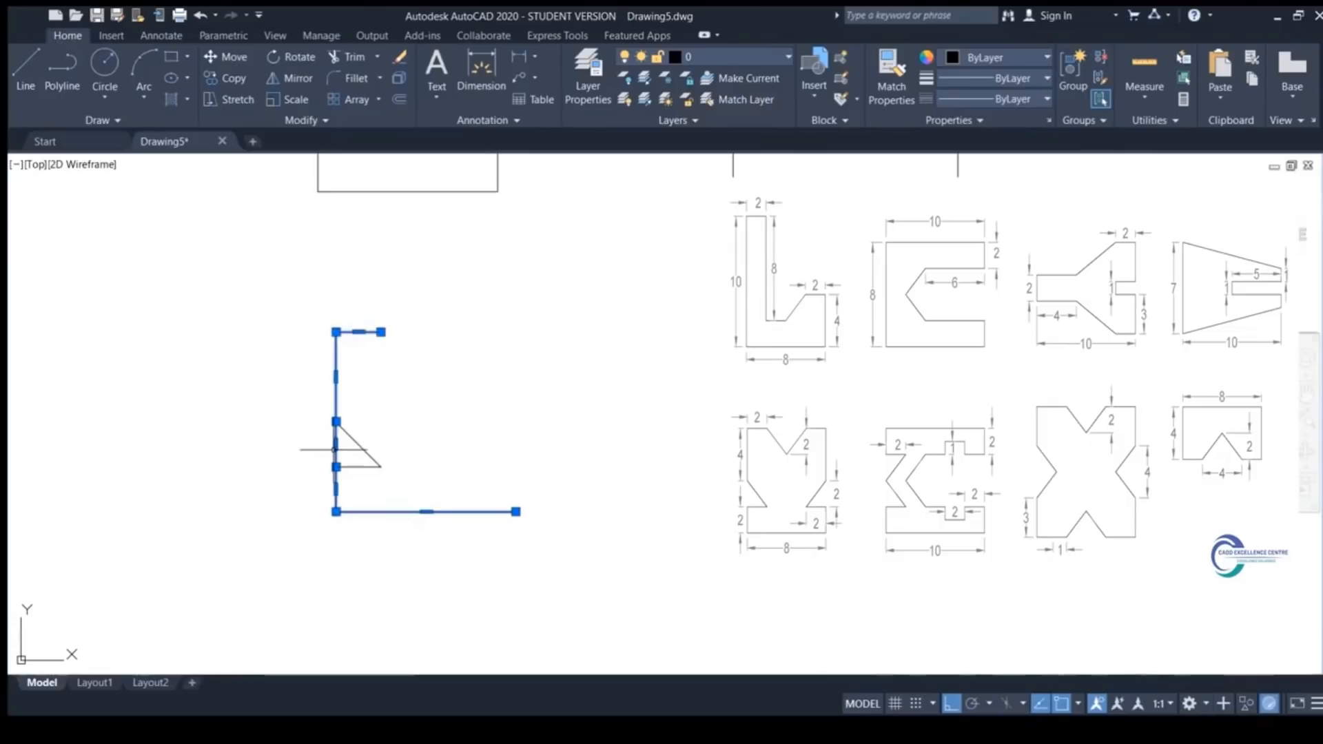
key(Escape)
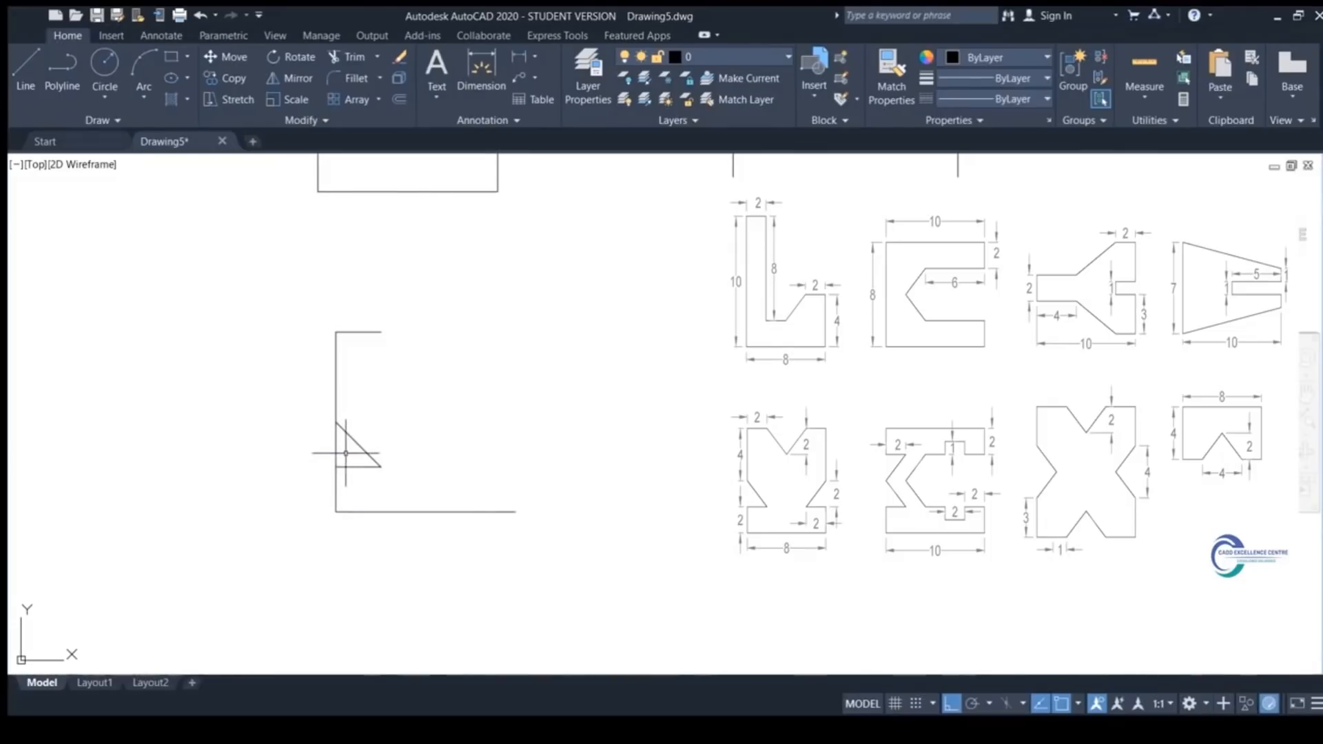
click(330, 448)
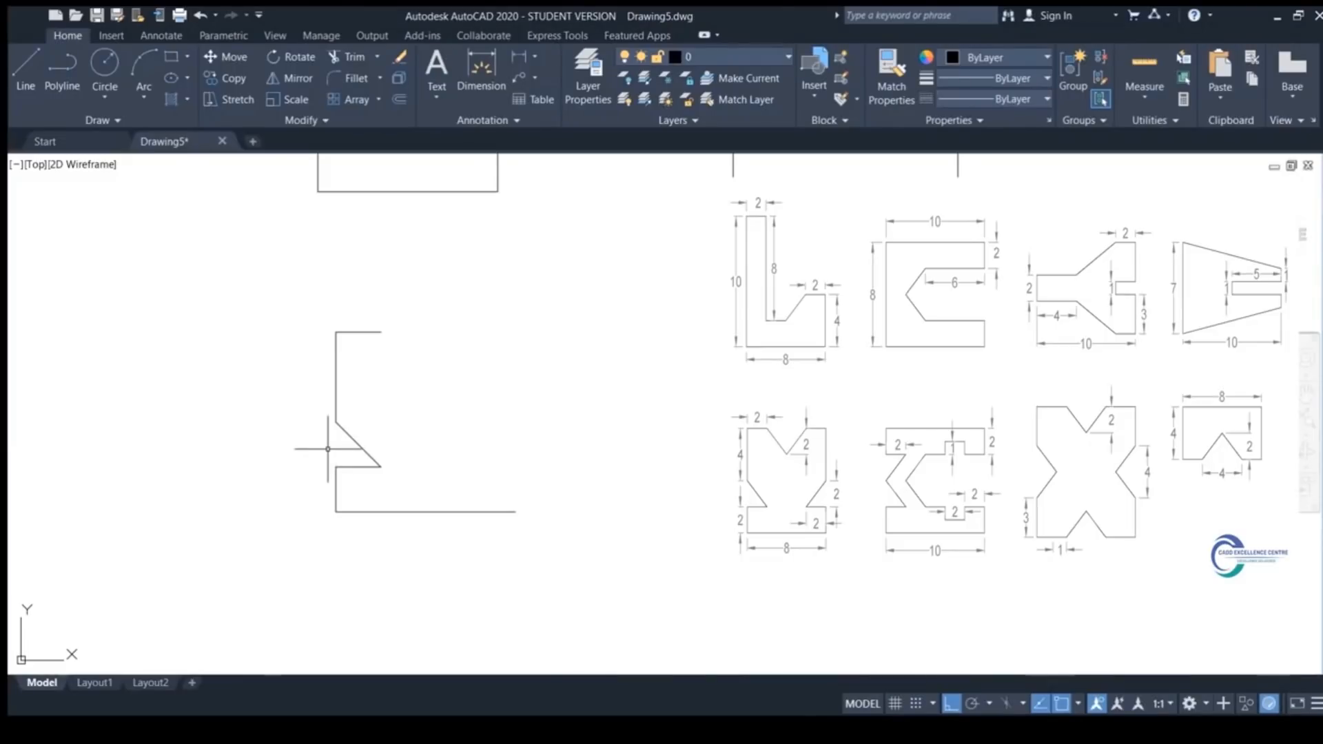
Draw the top notch's left diagonal, 2 units down and 2 across, using helper lines and deleting them
text(l)
key(Return)
click(385, 332)
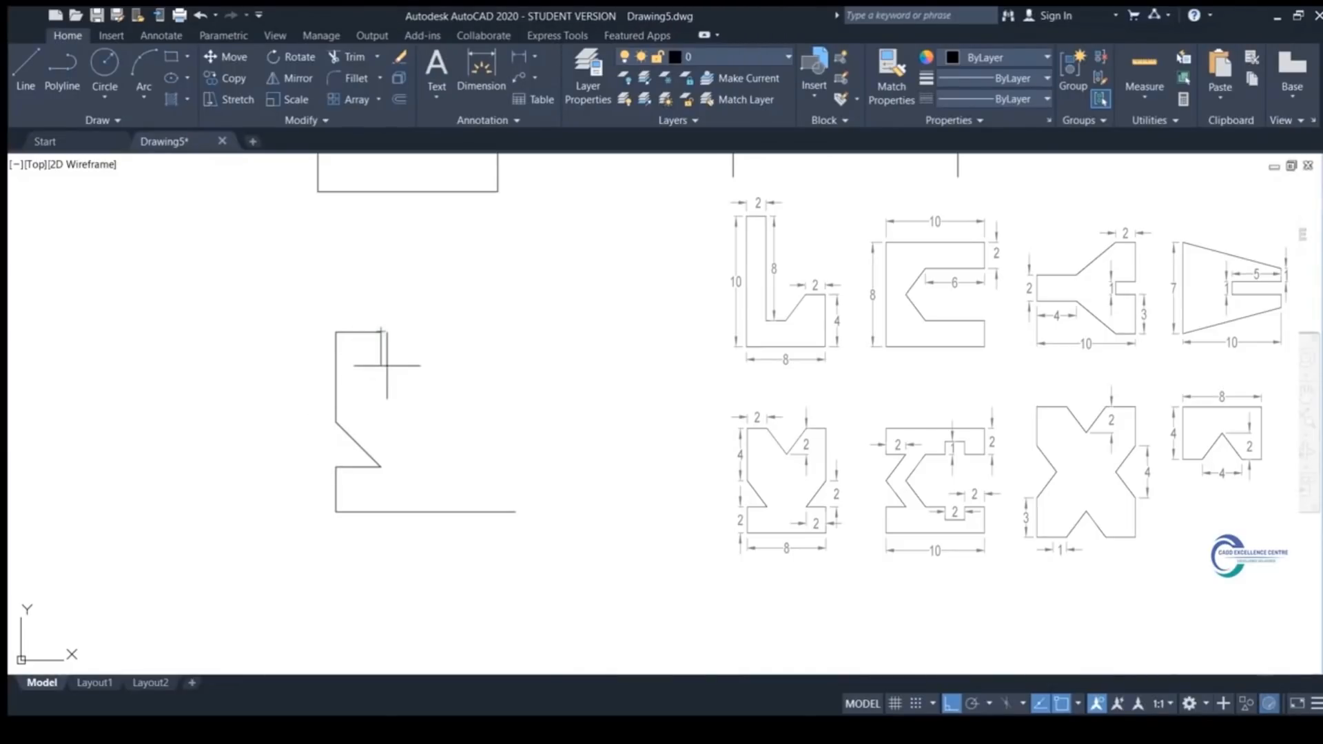
text(2)
key(Return)
text(2)
key(Return)
click(381, 331)
key(Escape)
drag(390, 369, 366, 393)
key(Delete)
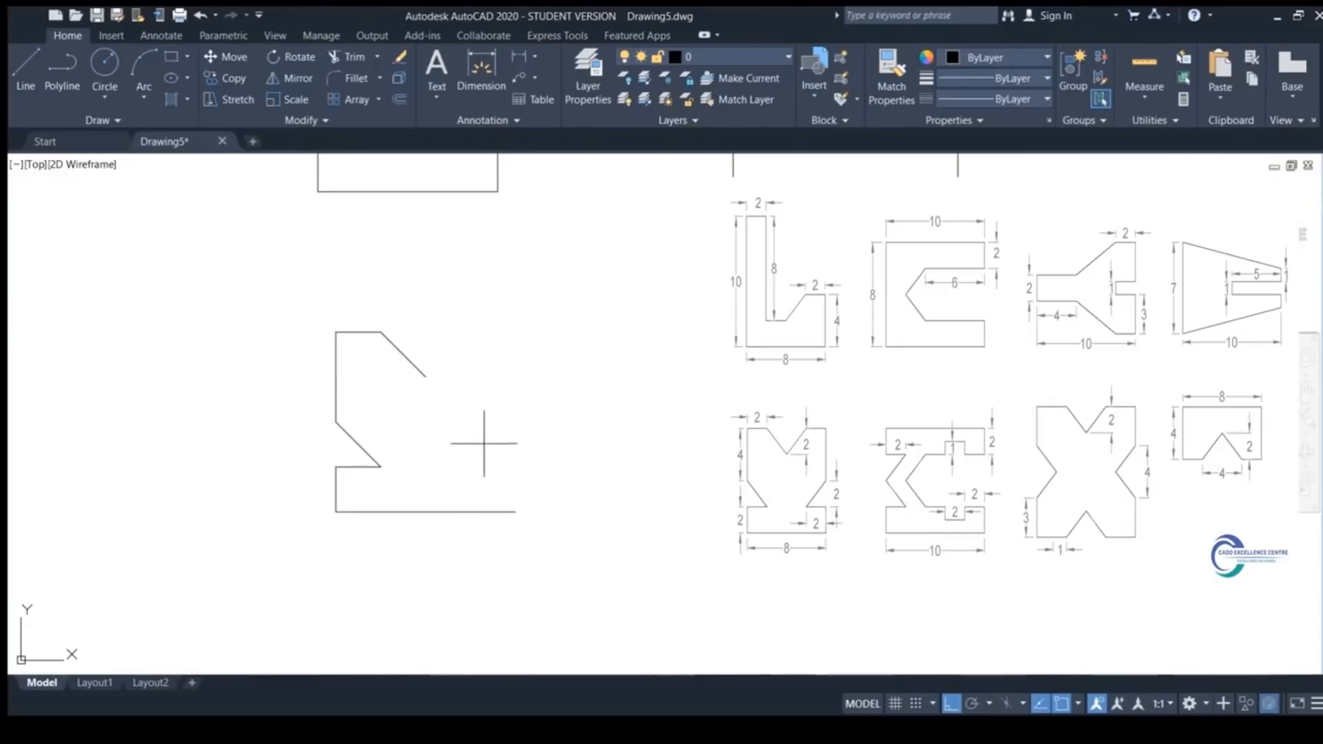
Shorten the bottom edge to its midpoint so it covers only the left half of the figure
click(460, 511)
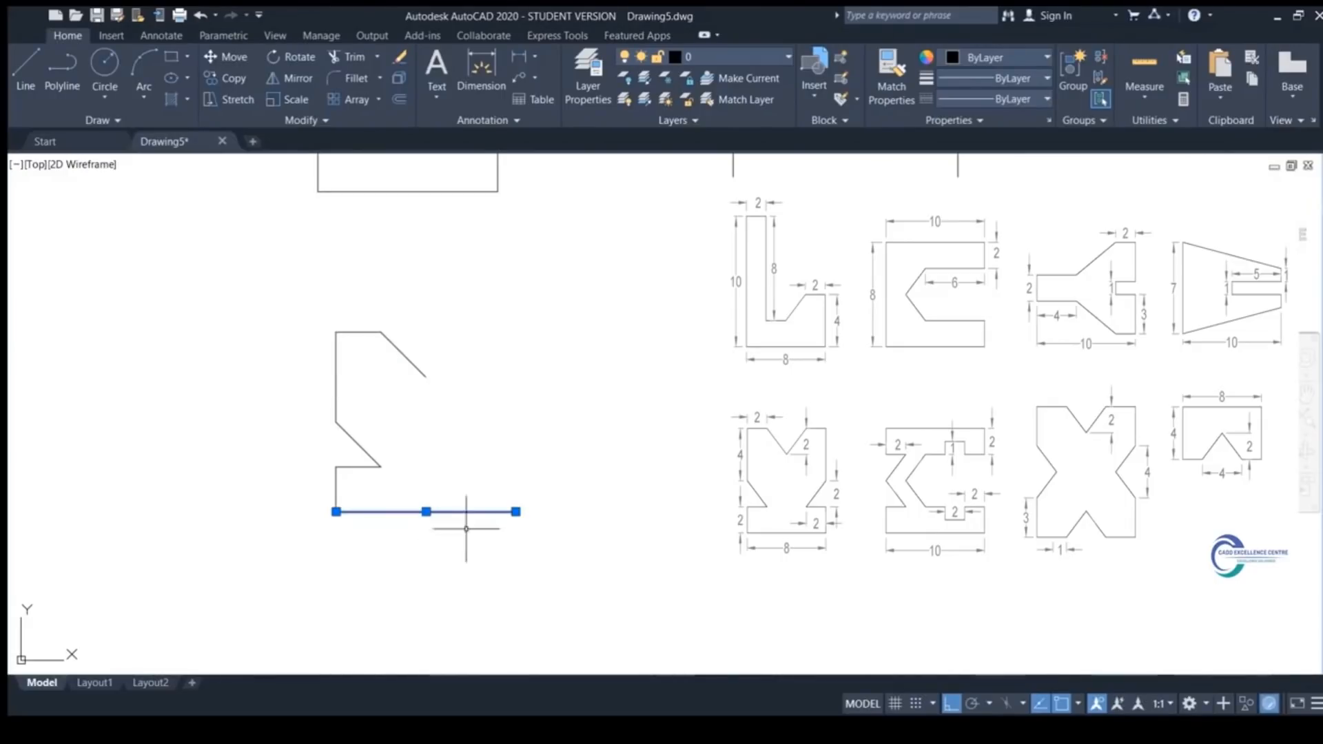
click(515, 511)
click(426, 511)
Mirror the left half outline about the vertical axis through the diagonal's lower end, keeping the original
click(450, 327)
click(282, 558)
text(mi)
key(Return)
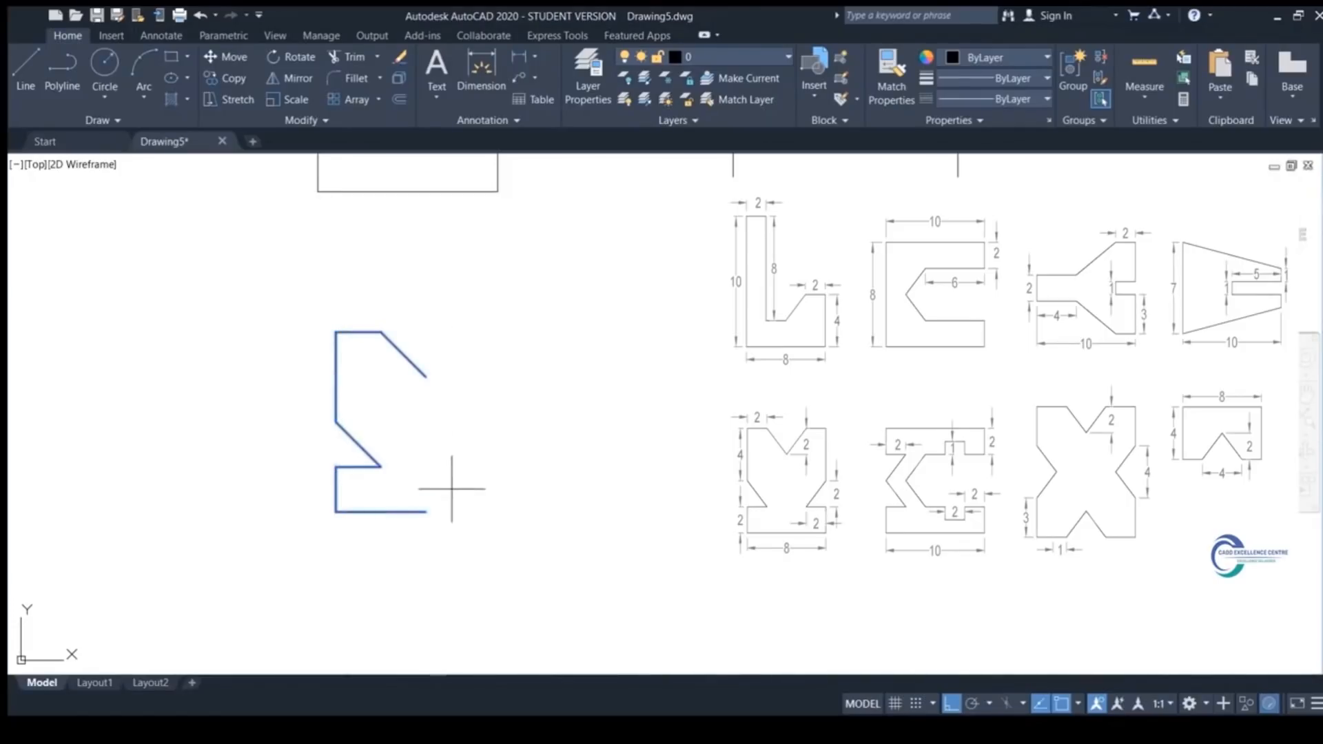
click(426, 377)
click(428, 507)
key(Return)
Start the sigma-shaped figure below the C with a 2-unit lower left edge, 2-unit ends and a 10-unit top edge
scroll(510, 455, down, 2)
middle_drag(472, 449, 449, 434)
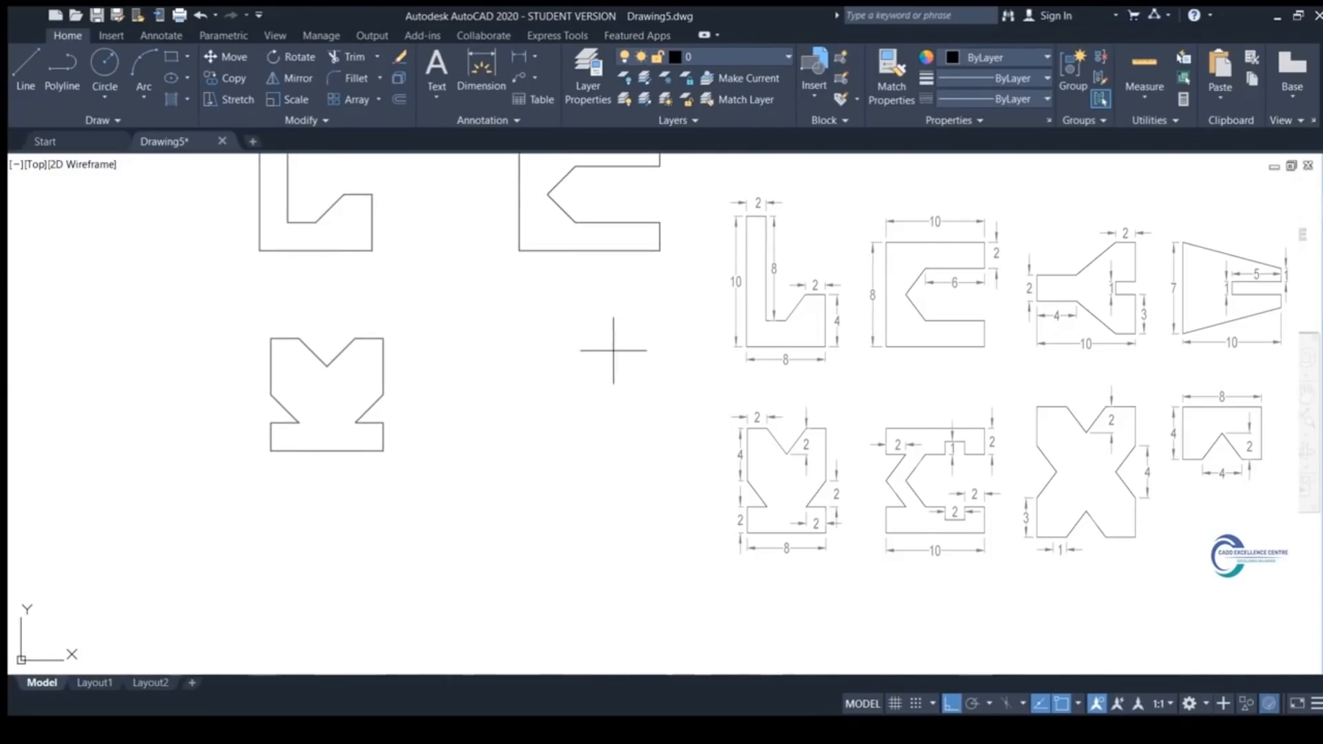
click(557, 351)
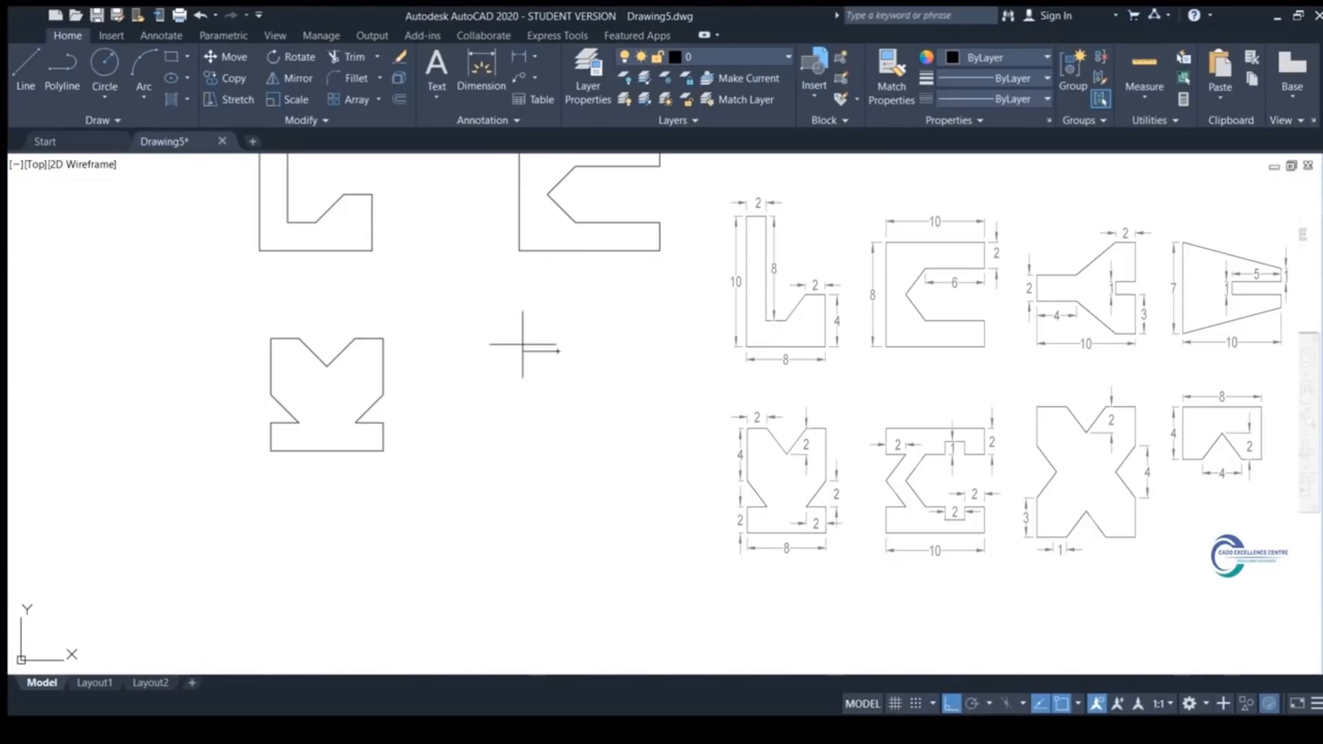
click(525, 350)
click(528, 323)
click(670, 323)
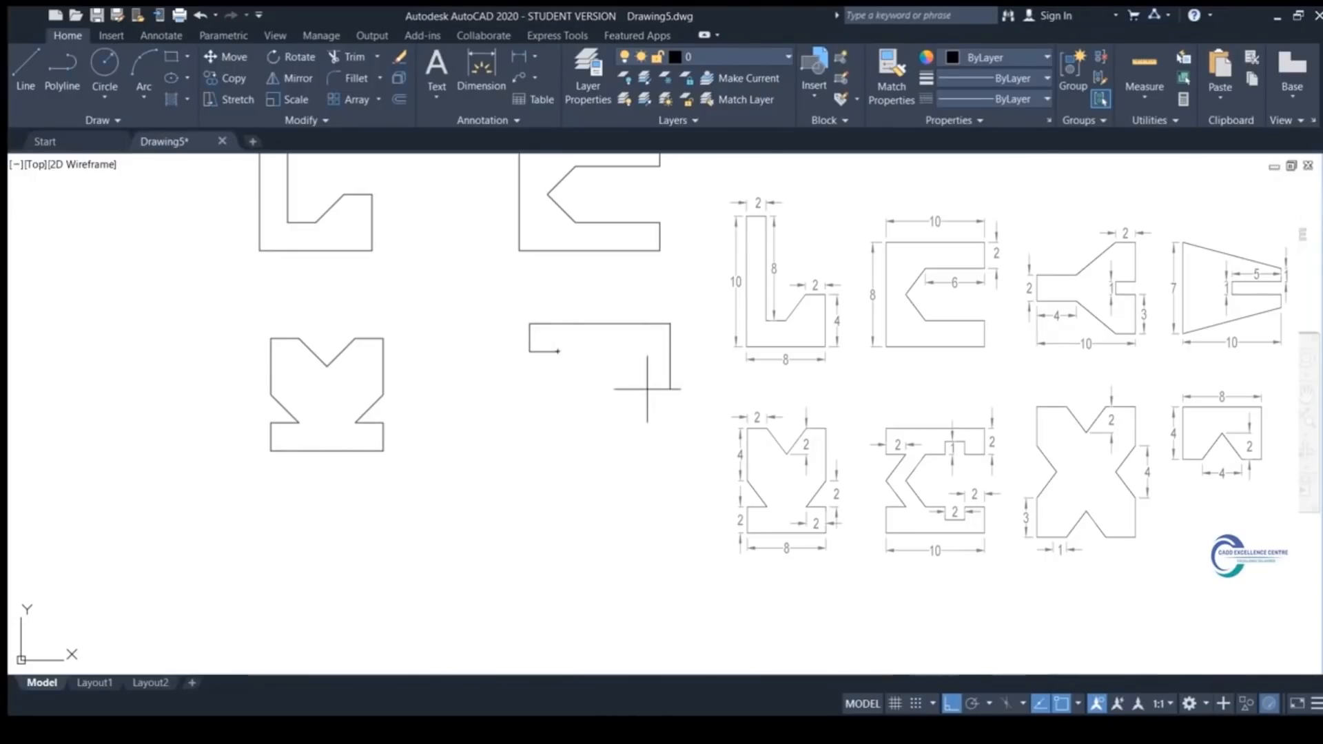
click(669, 352)
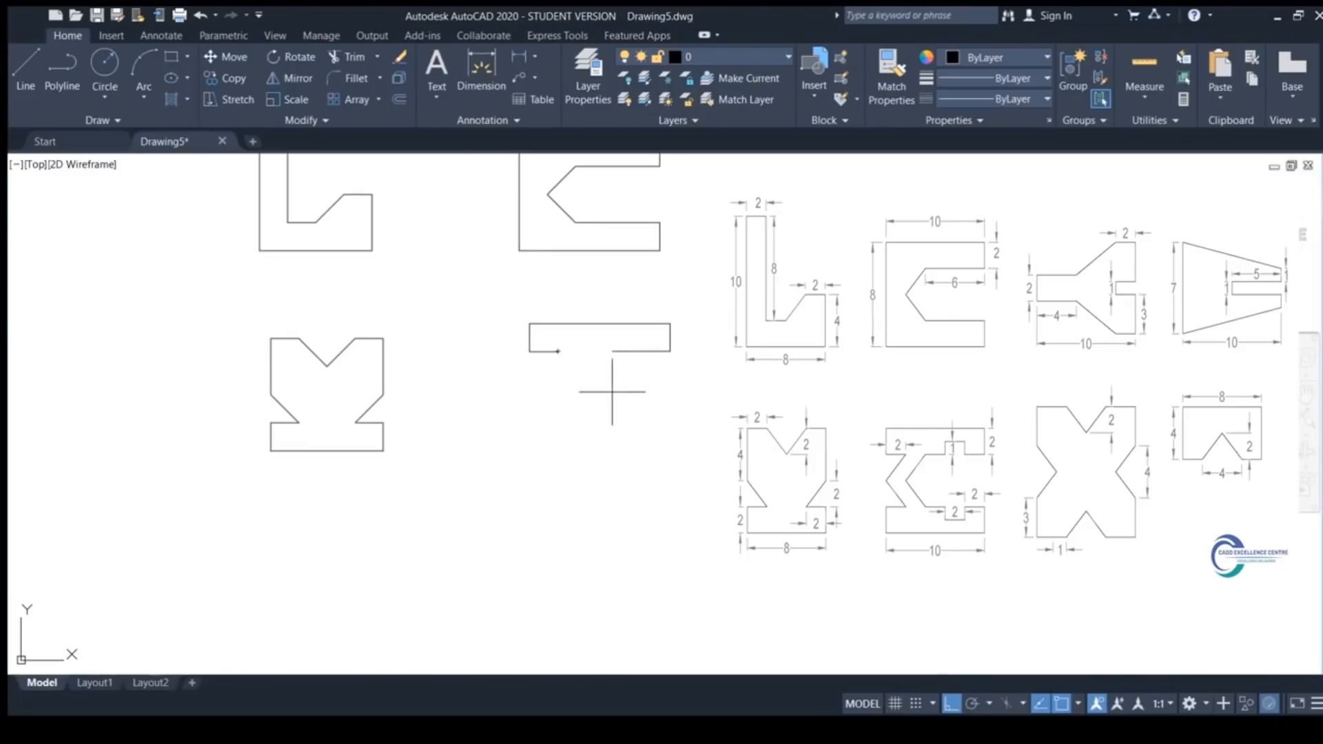
Continue the upper bar's underside with a notch 2 units wide and 1 unit high, followed by a 2-unit inner edge
scroll(612, 360, up, 2)
click(650, 323)
click(614, 323)
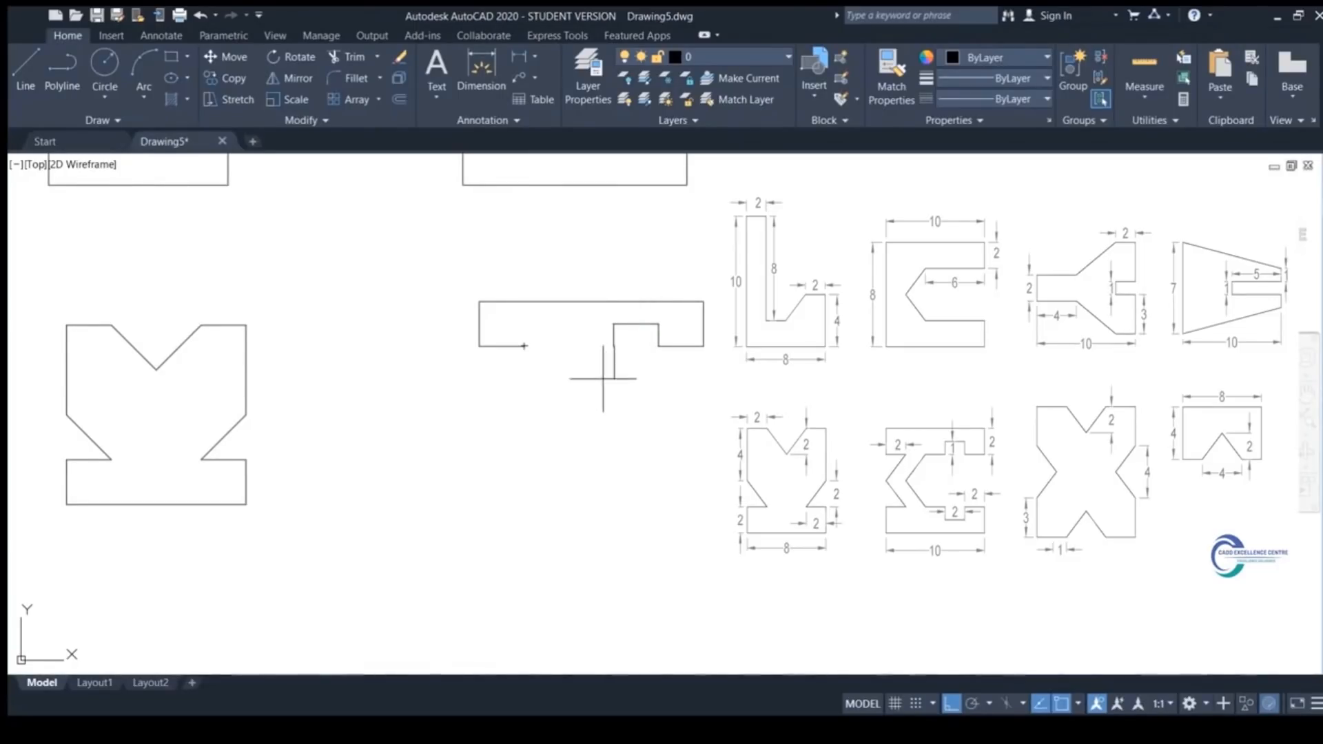
click(571, 373)
key(Return)
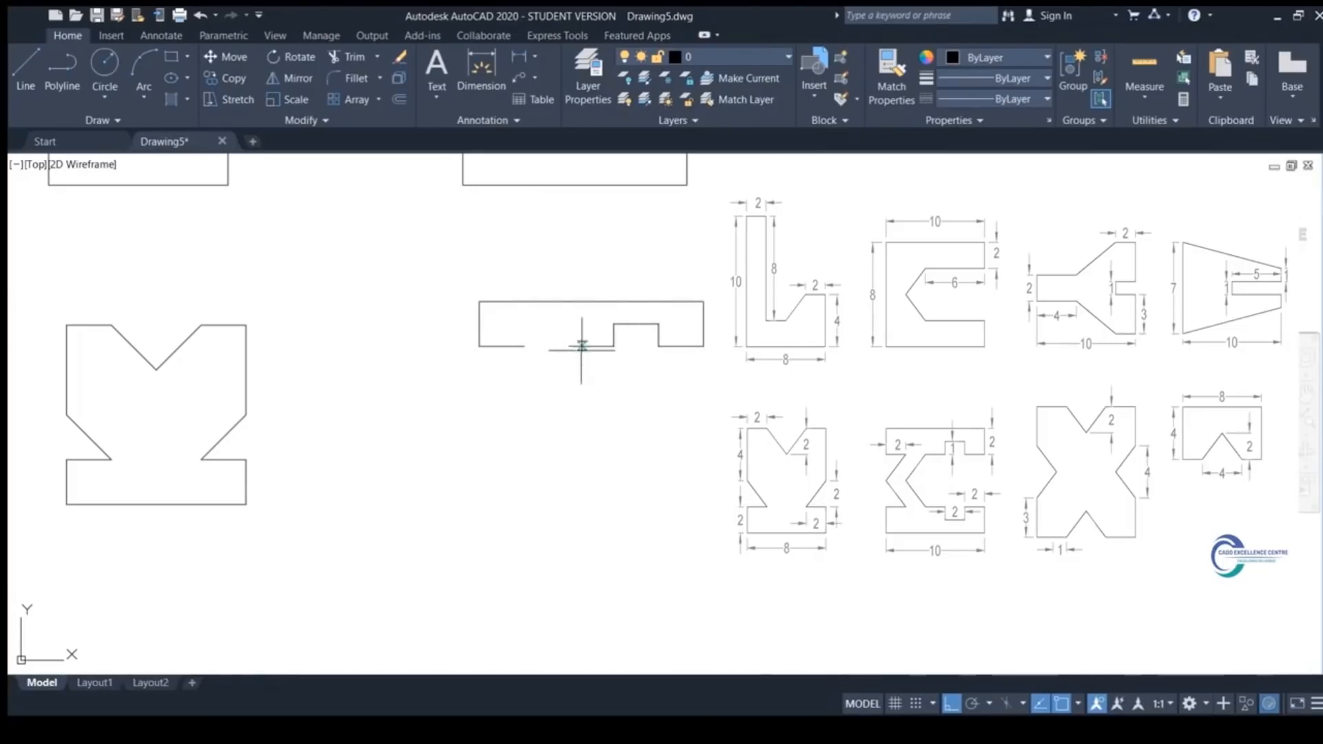
Draw a vertical helper line about 4 units long down from the inner end of the upper bar's lower left edge
click(524, 346)
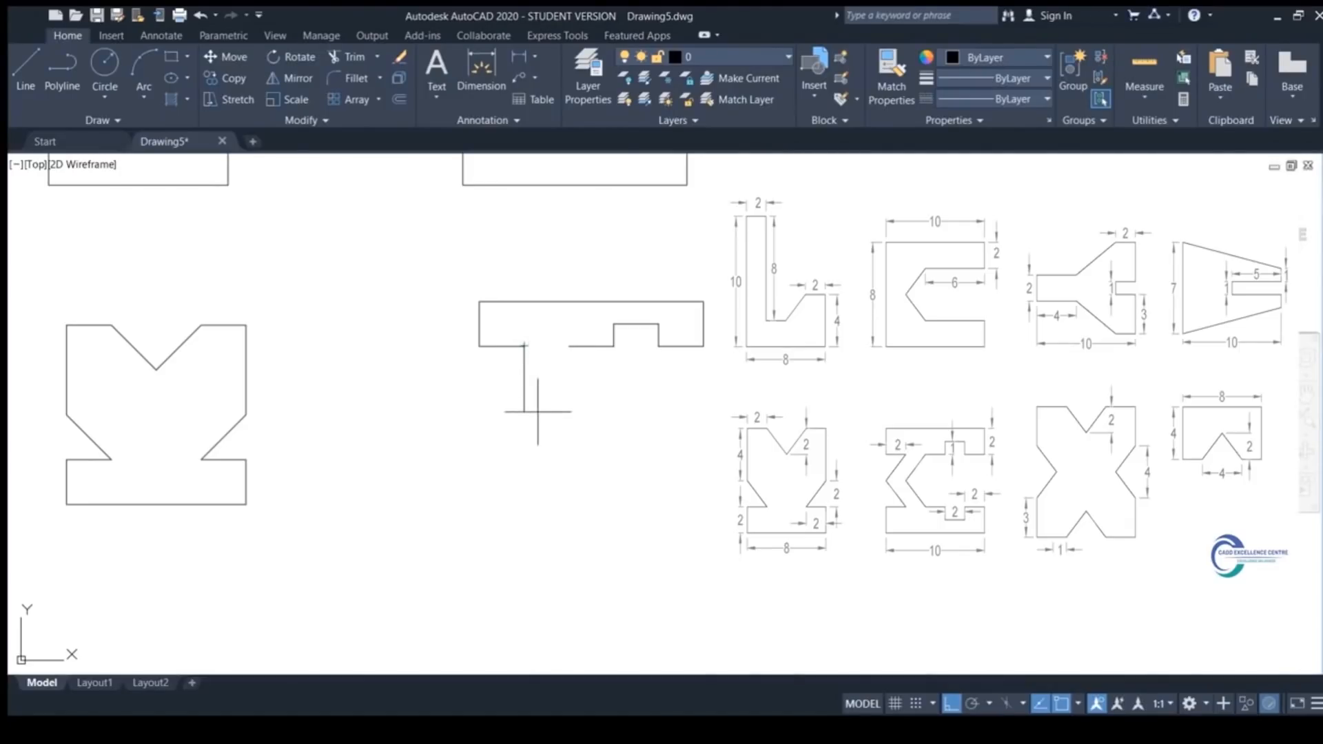
click(523, 435)
key(Return)
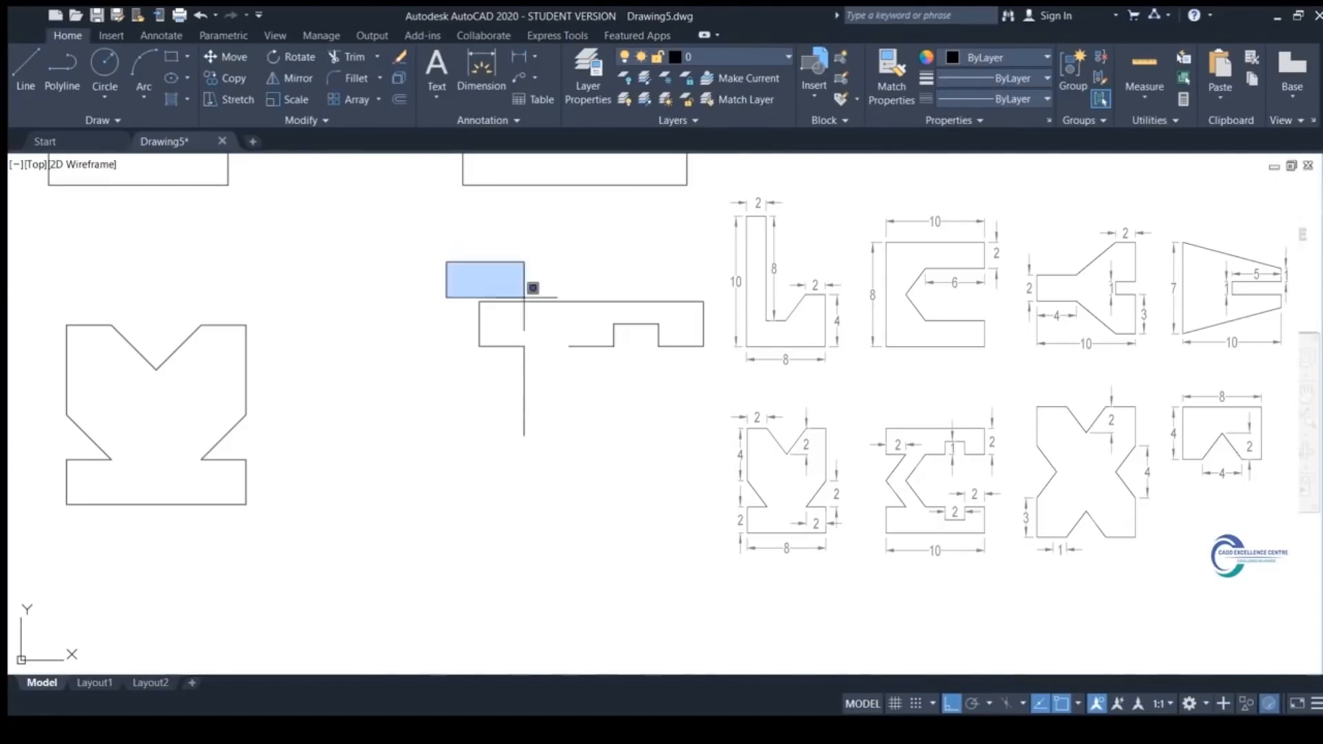
Mirror the upper bar about the horizontal axis through the helper line's midpoint, keeping the original
drag(458, 248, 716, 390)
text(mi)
key(Return)
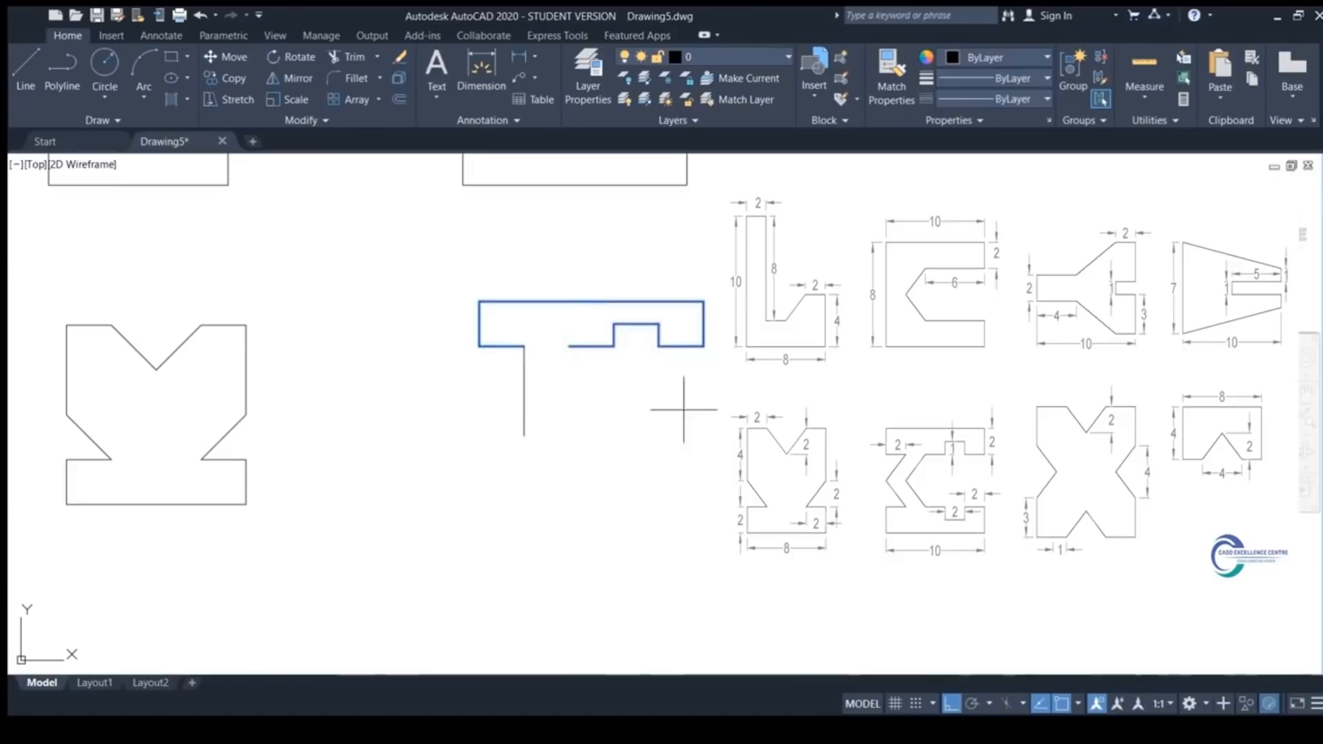
click(524, 391)
click(678, 402)
key(Return)
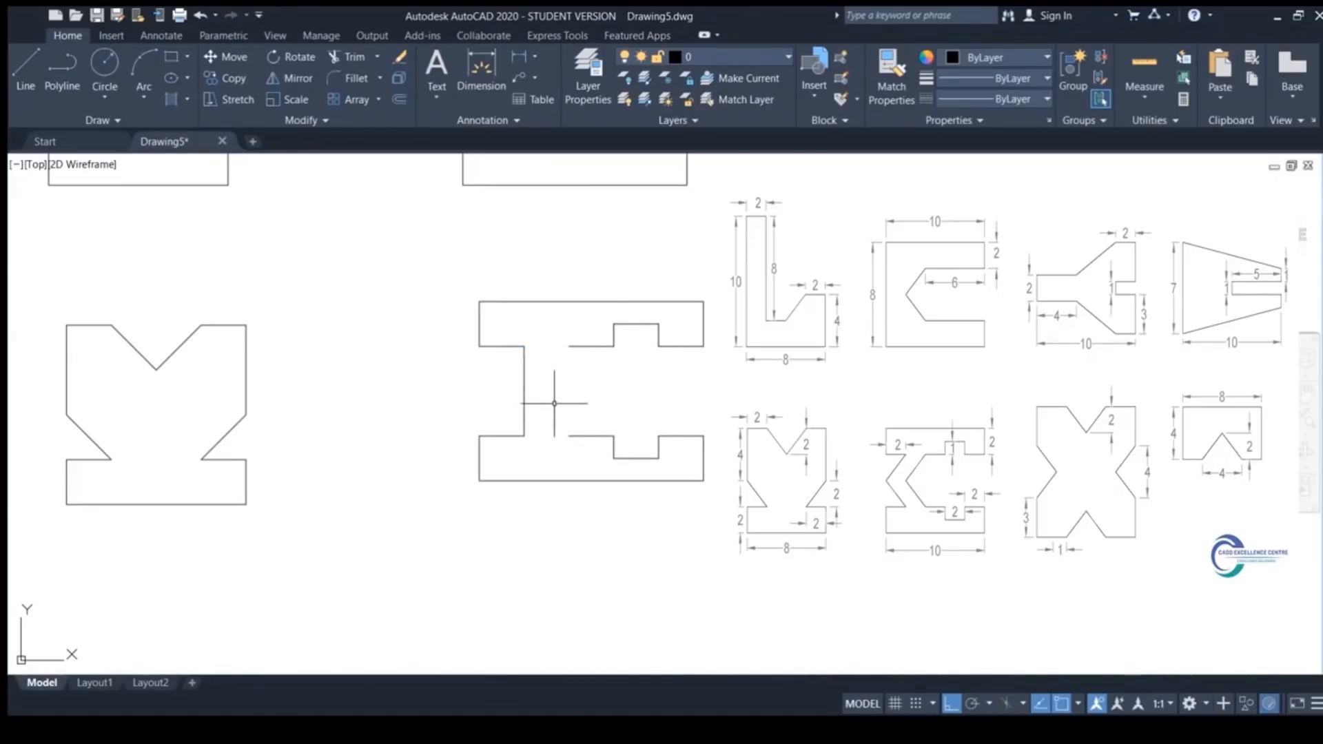
Join the inner edges of both bars with a V through the helper line's midpoint, and delete the helper line
text(l)
key(Return)
click(568, 436)
click(524, 390)
click(568, 346)
key(Return)
click(528, 401)
key(Delete)
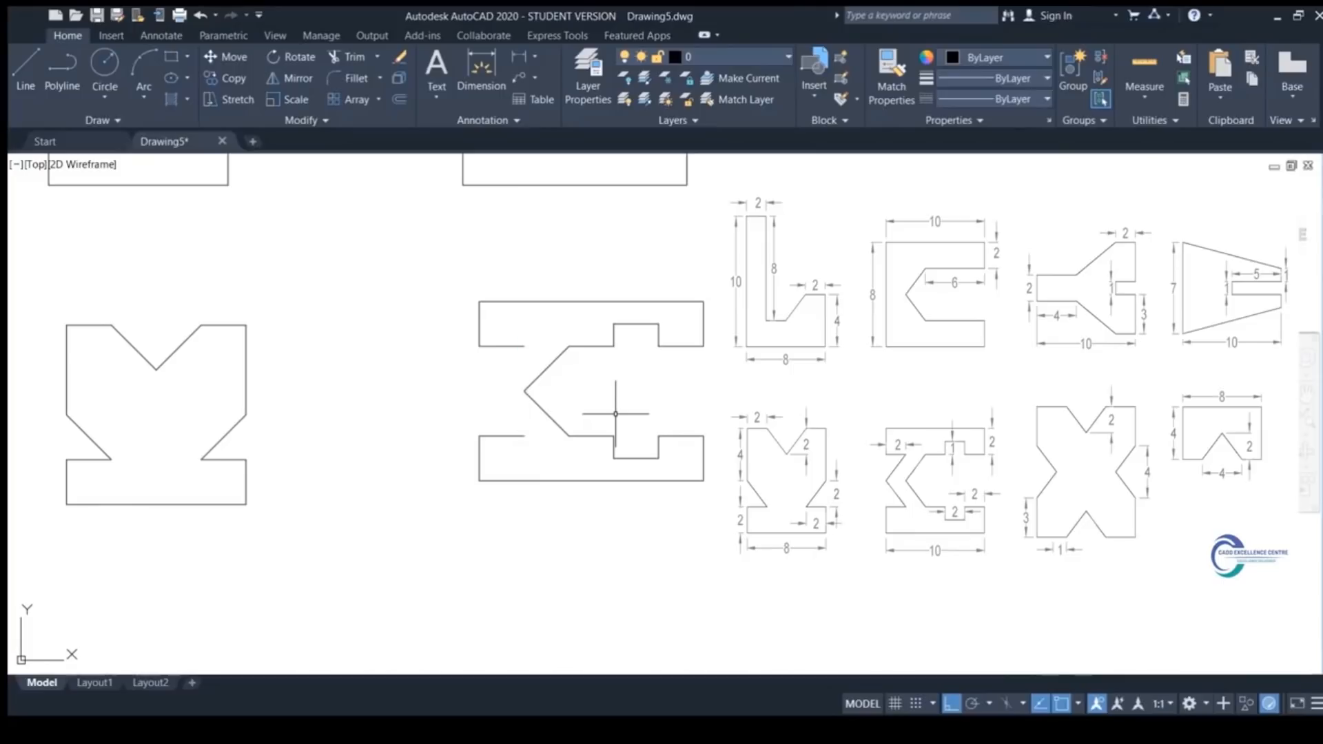
Copy the V to the ends of the bars' lower left and upper left edges to close the sigma-shaped figure
click(576, 378)
click(511, 412)
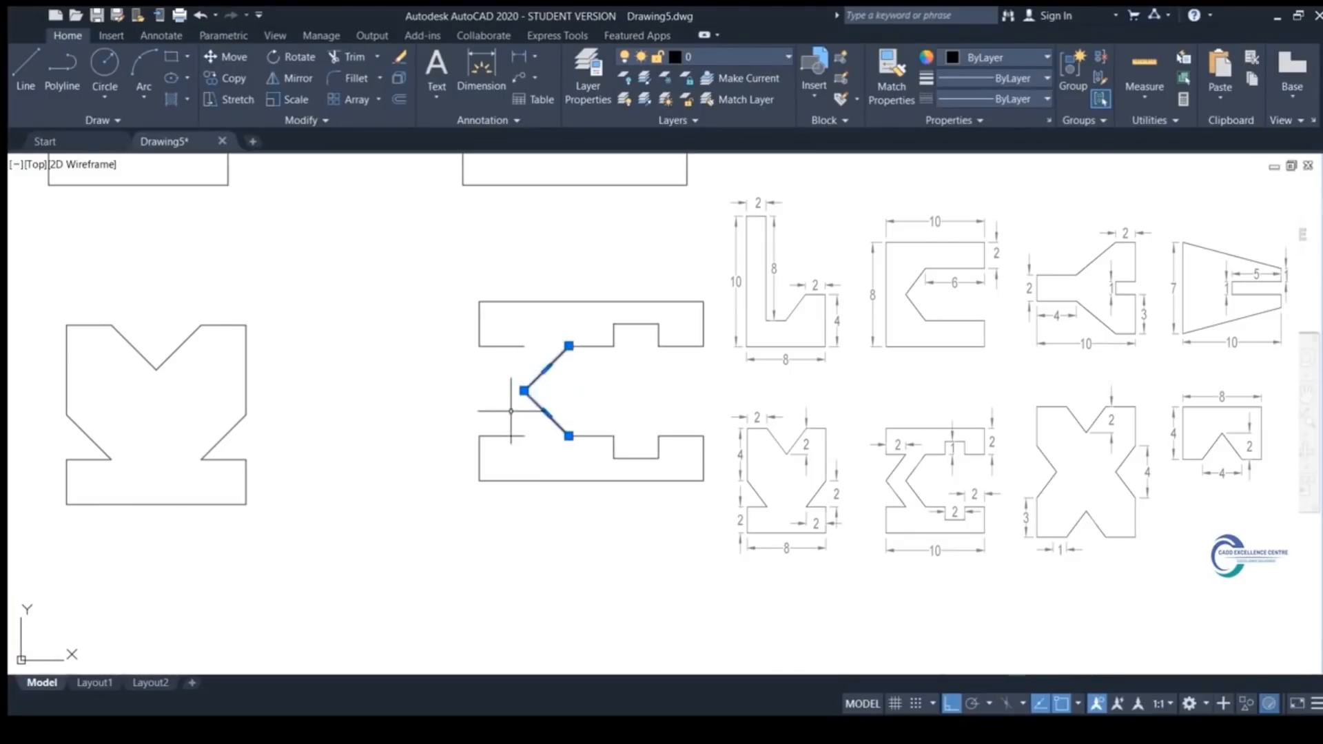
key(Escape)
click(568, 346)
key(Escape)
click(570, 382)
click(502, 416)
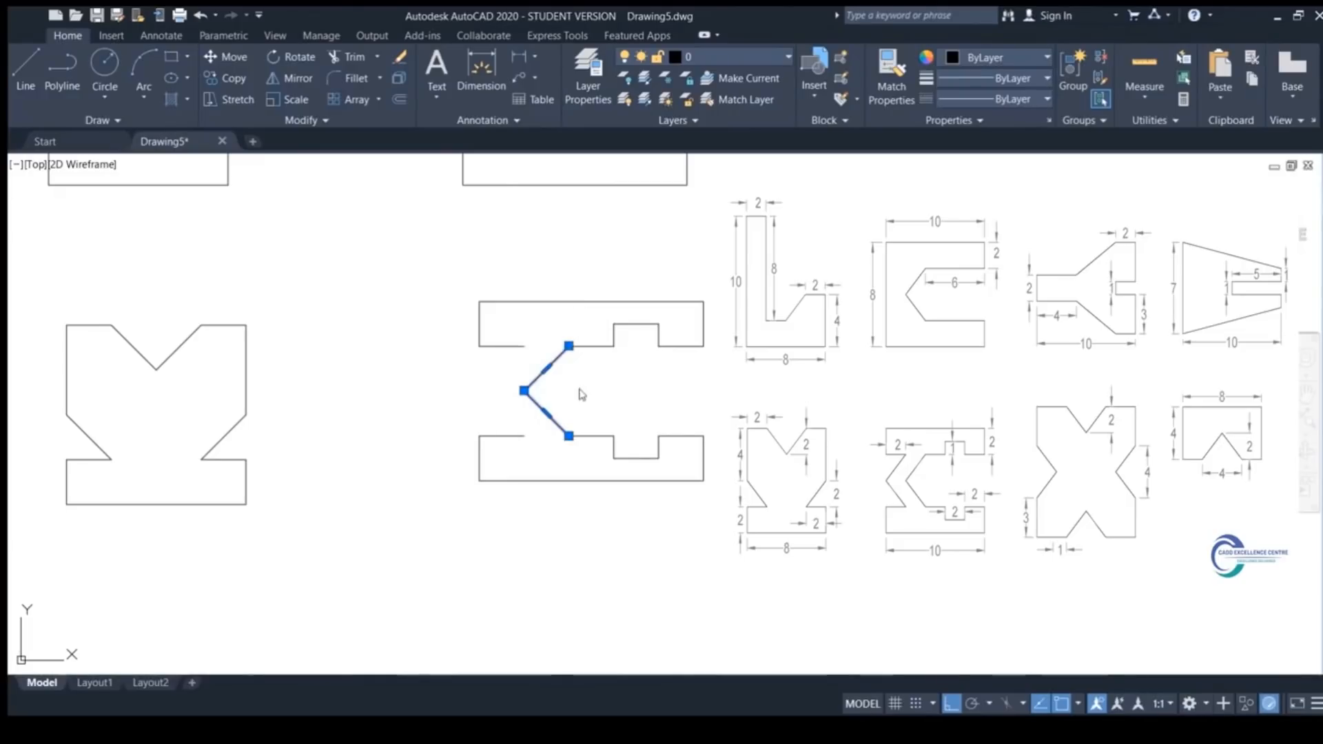
key(Escape)
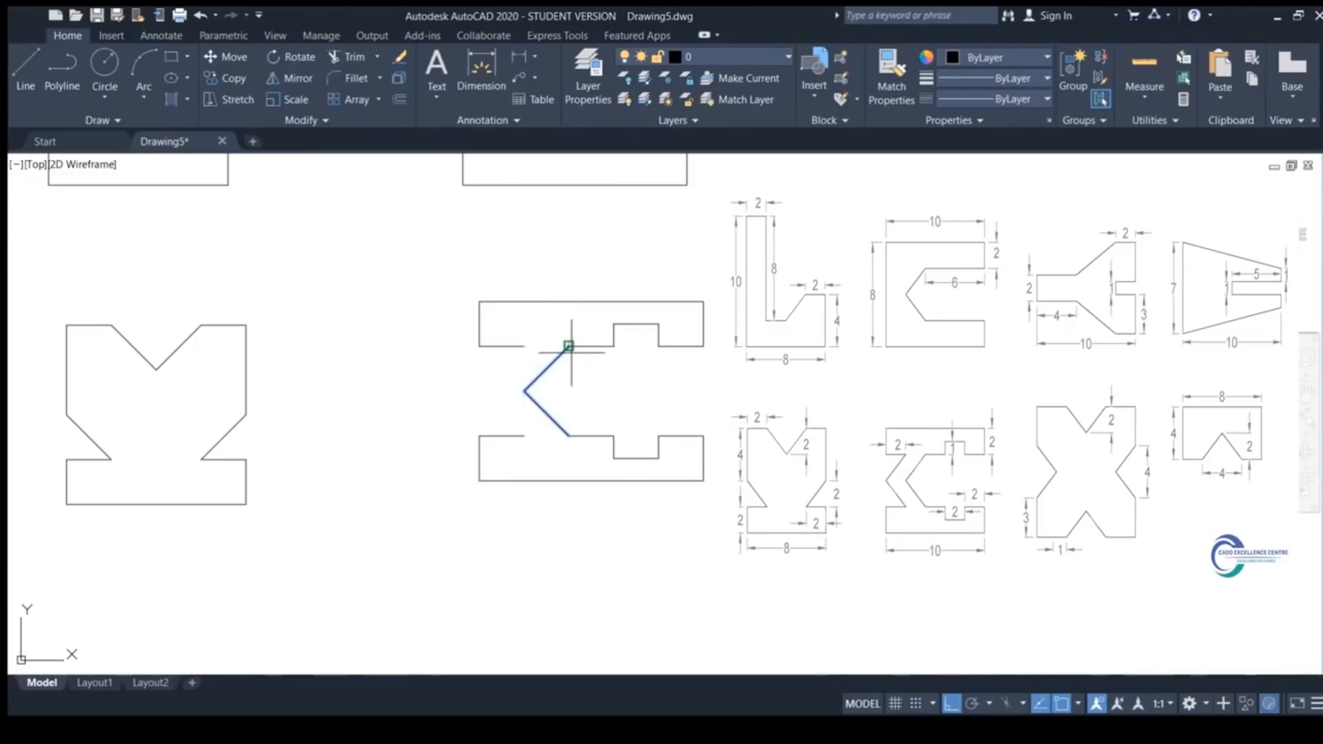
click(568, 346)
click(524, 346)
key(Escape)
Start the tapered figure below the previous shapes with a 7-unit vertical left edge and a 10-unit horizontal centreline from its midpoint
scroll(716, 372, down, 2)
middle_drag(702, 378, 717, 280)
middle_drag(691, 411, 691, 373)
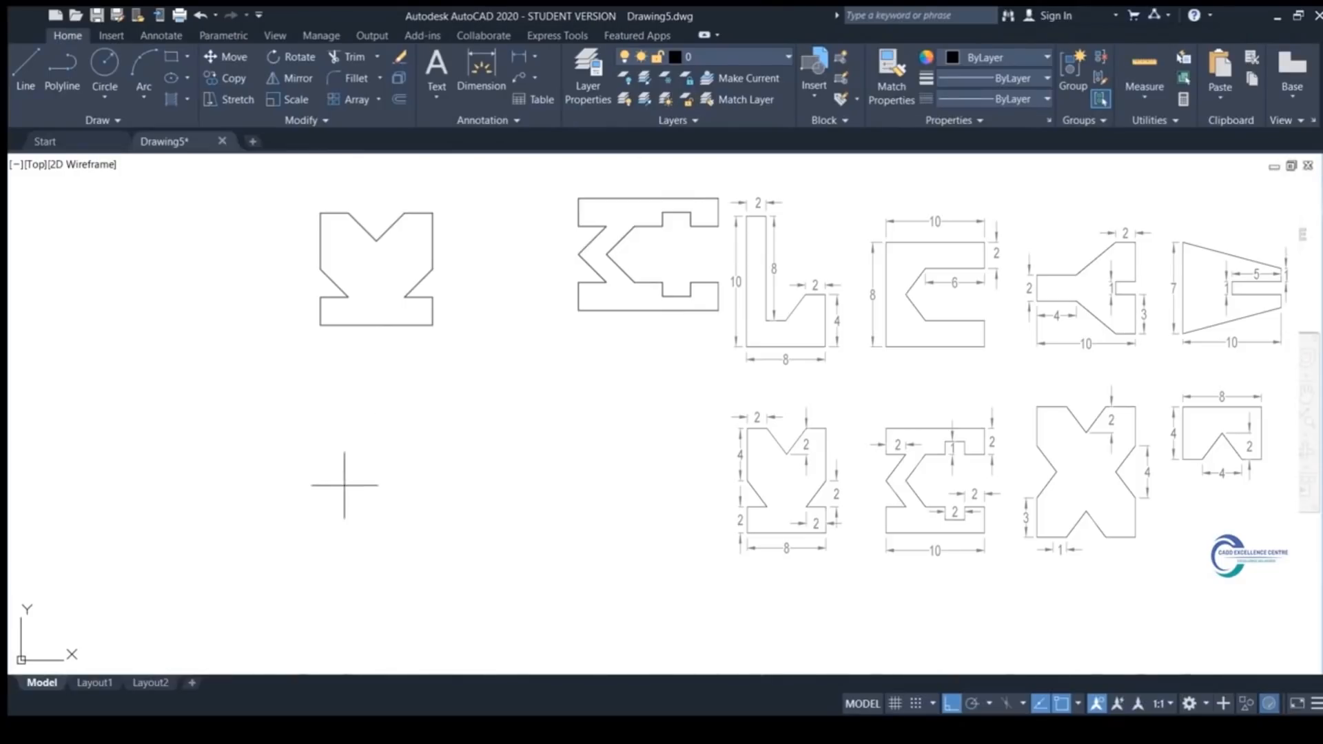
click(328, 502)
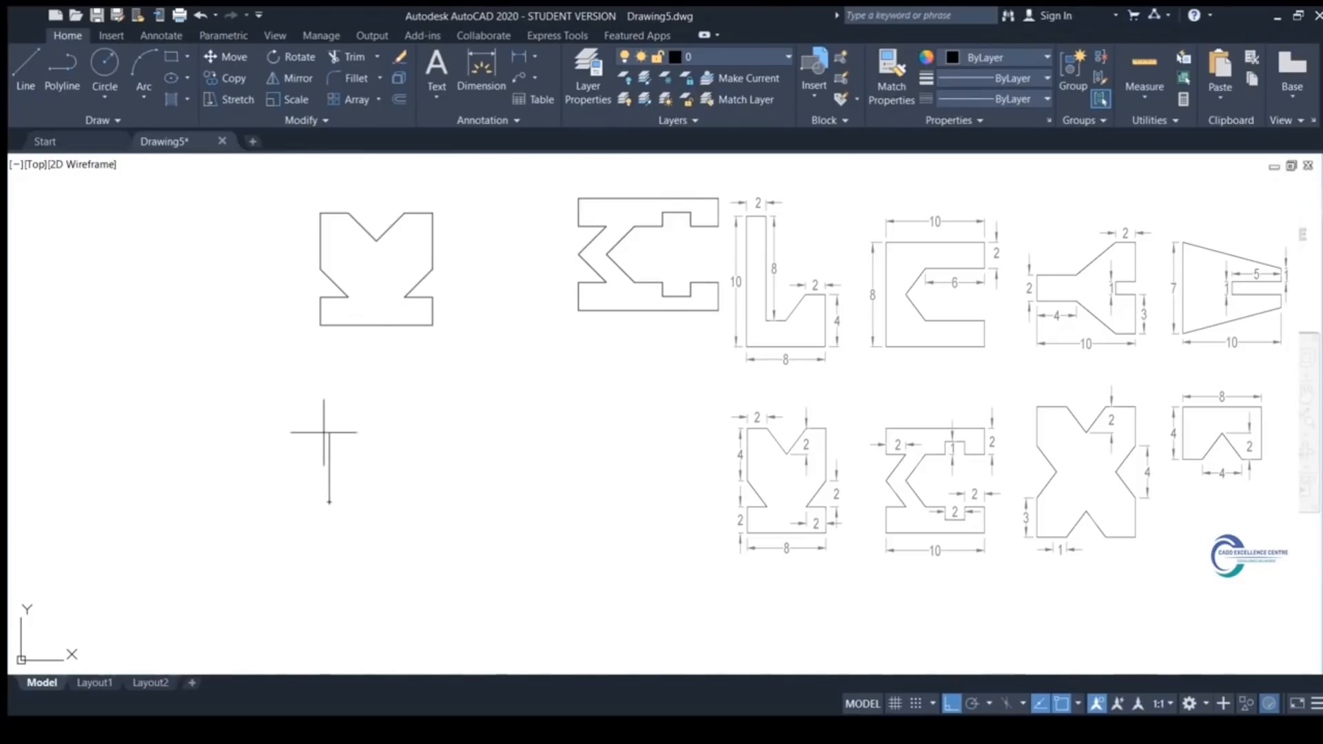
key(Return)
key(Return)
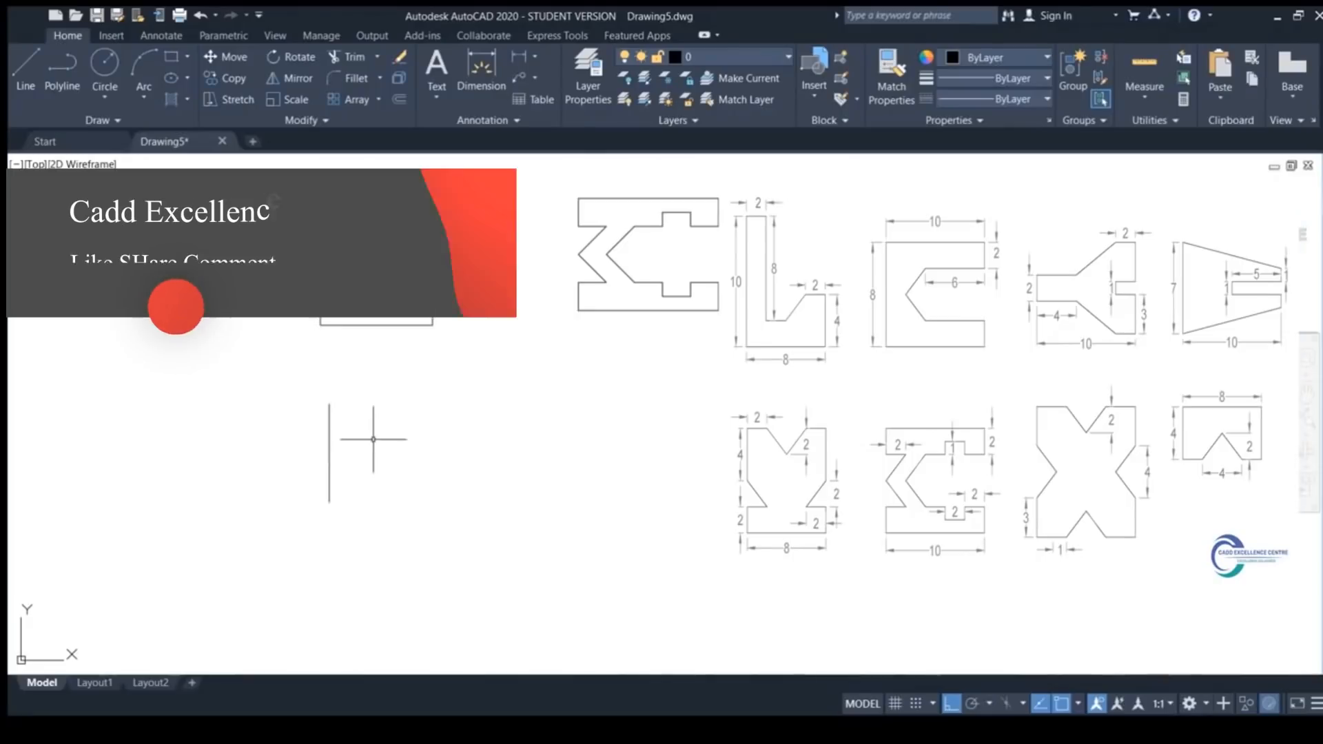
click(329, 453)
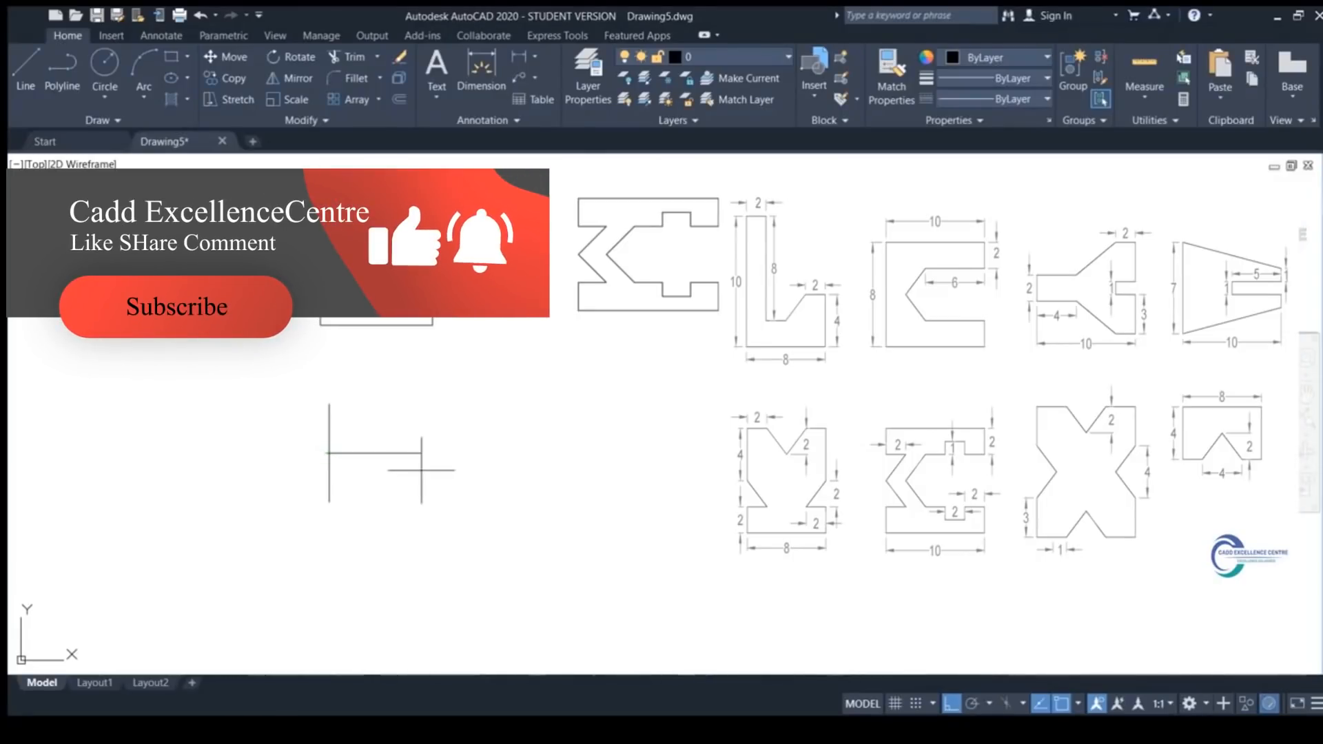
text(10)
key(Return)
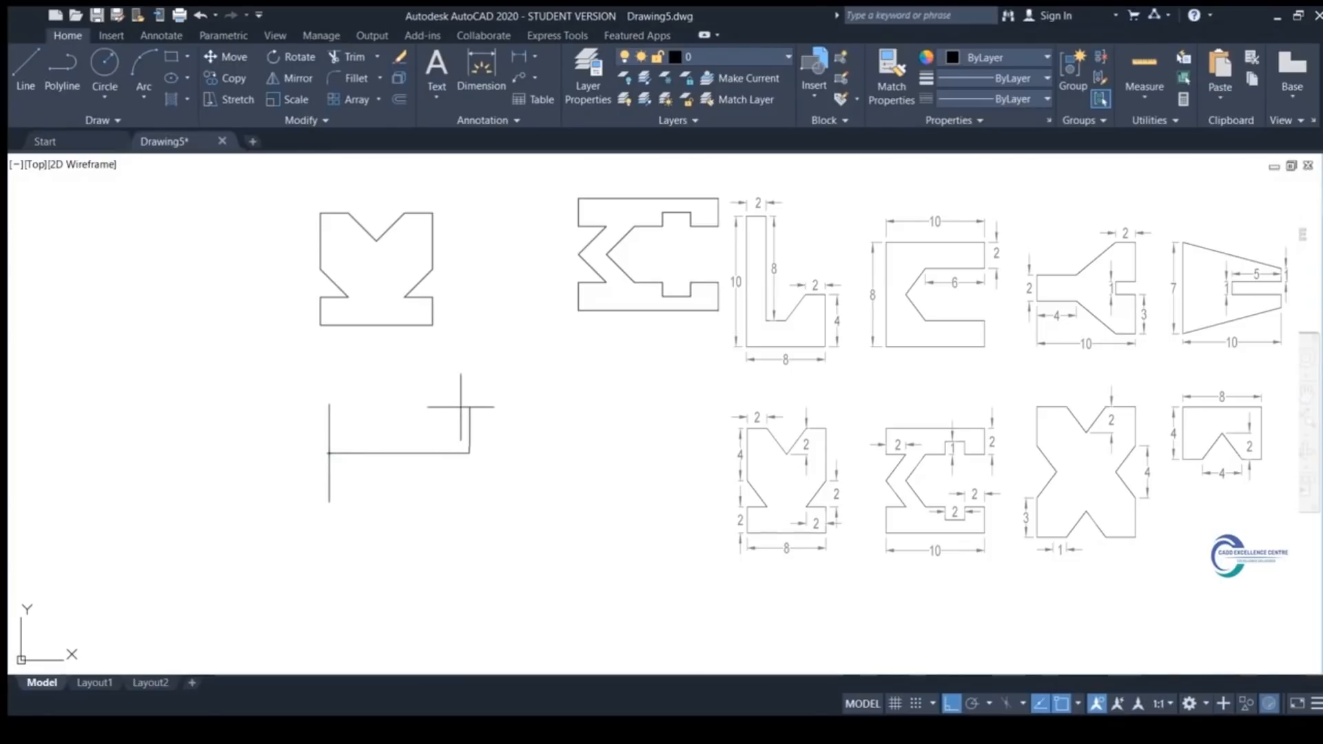
Draw the lower part of the right end and the sloping edge to the left edge's lower endpoint
scroll(458, 481, up, 4)
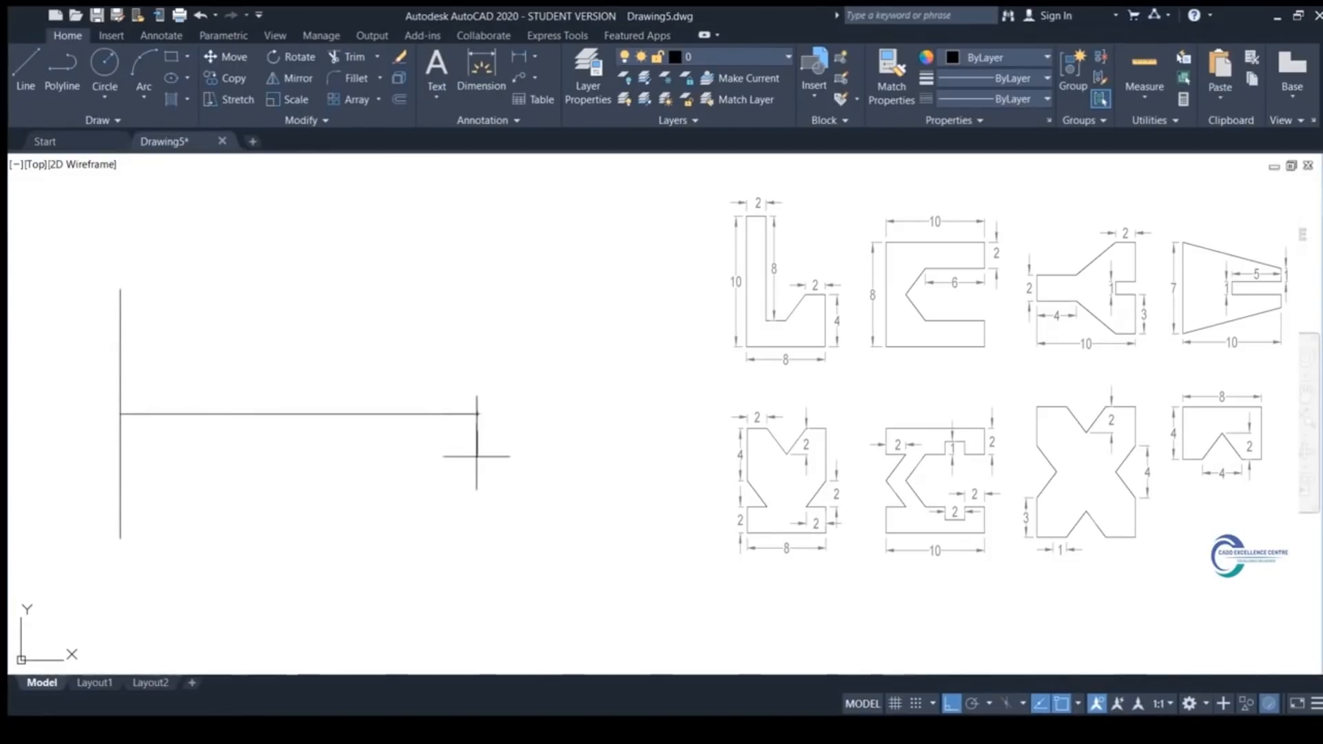
click(120, 536)
key(Return)
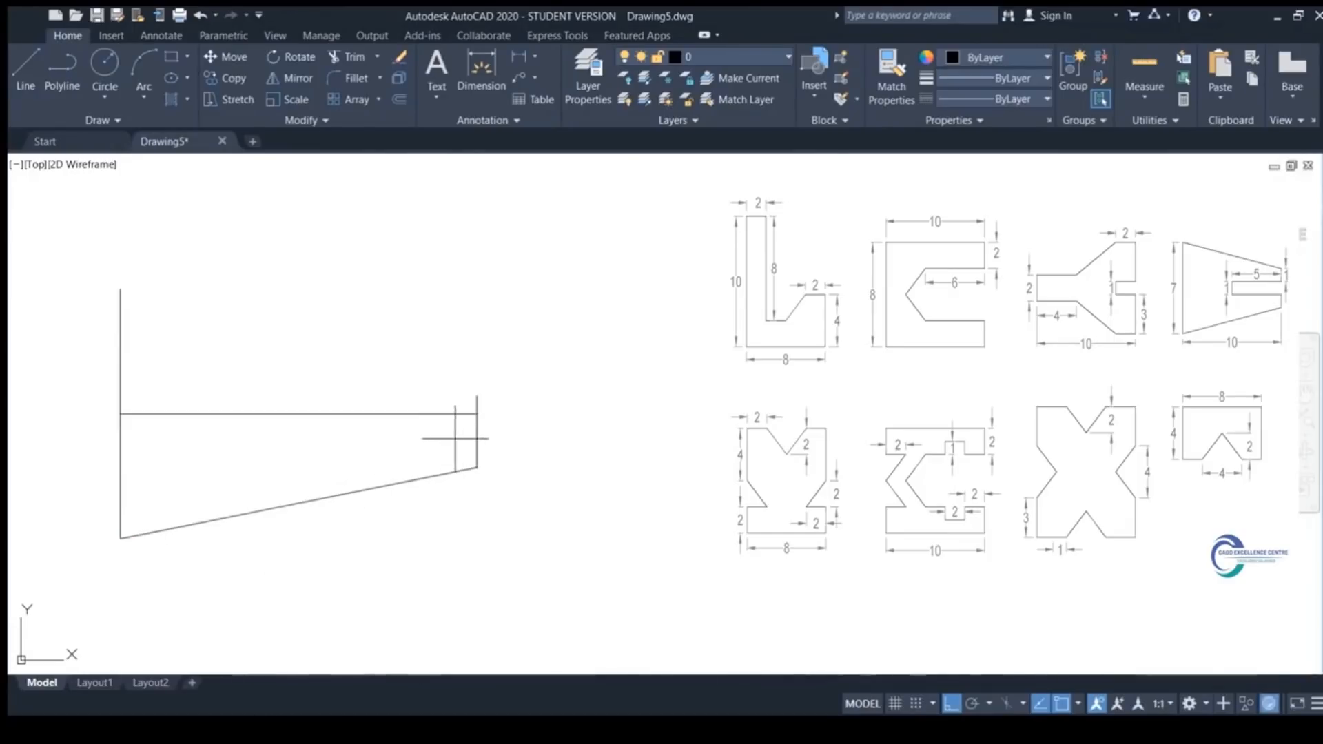
Draw the slot 5 units deep and 1 unit high, followed by the 1-unit upper right end and the upper sloping edge
key(Return)
click(477, 431)
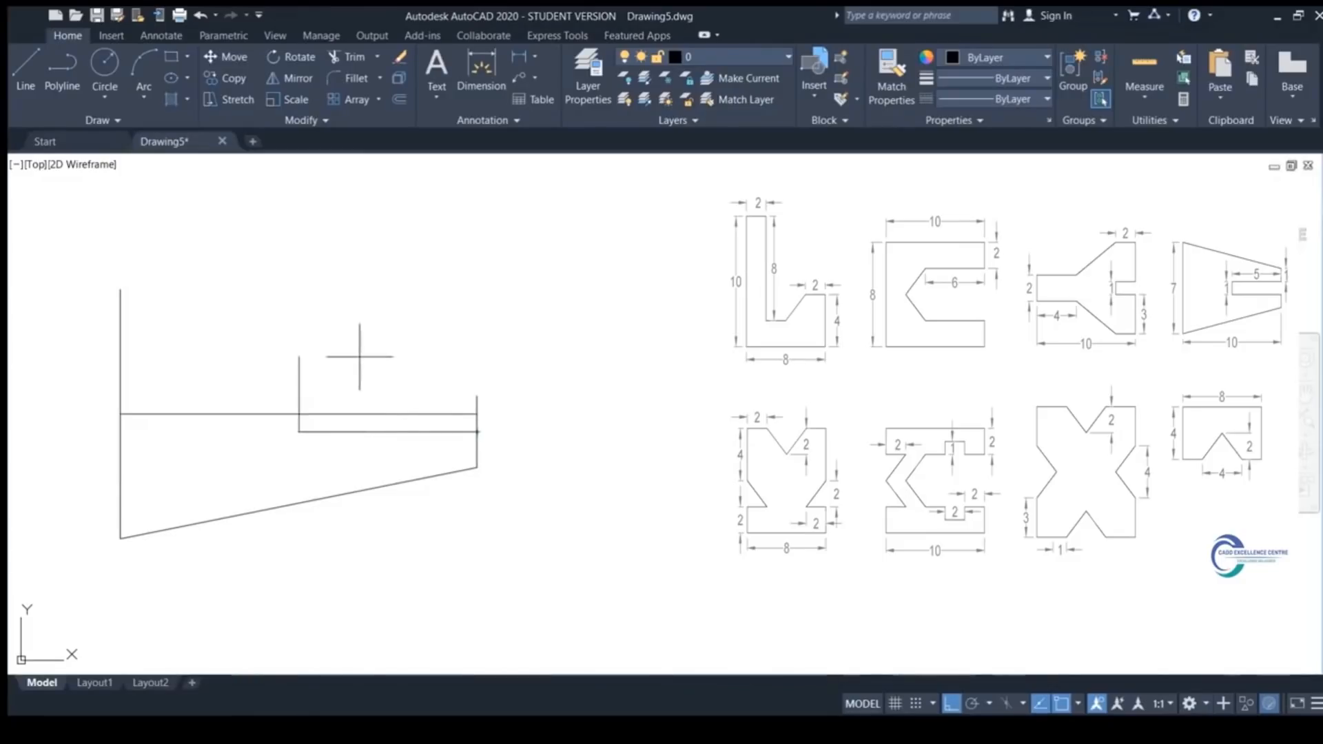
click(299, 396)
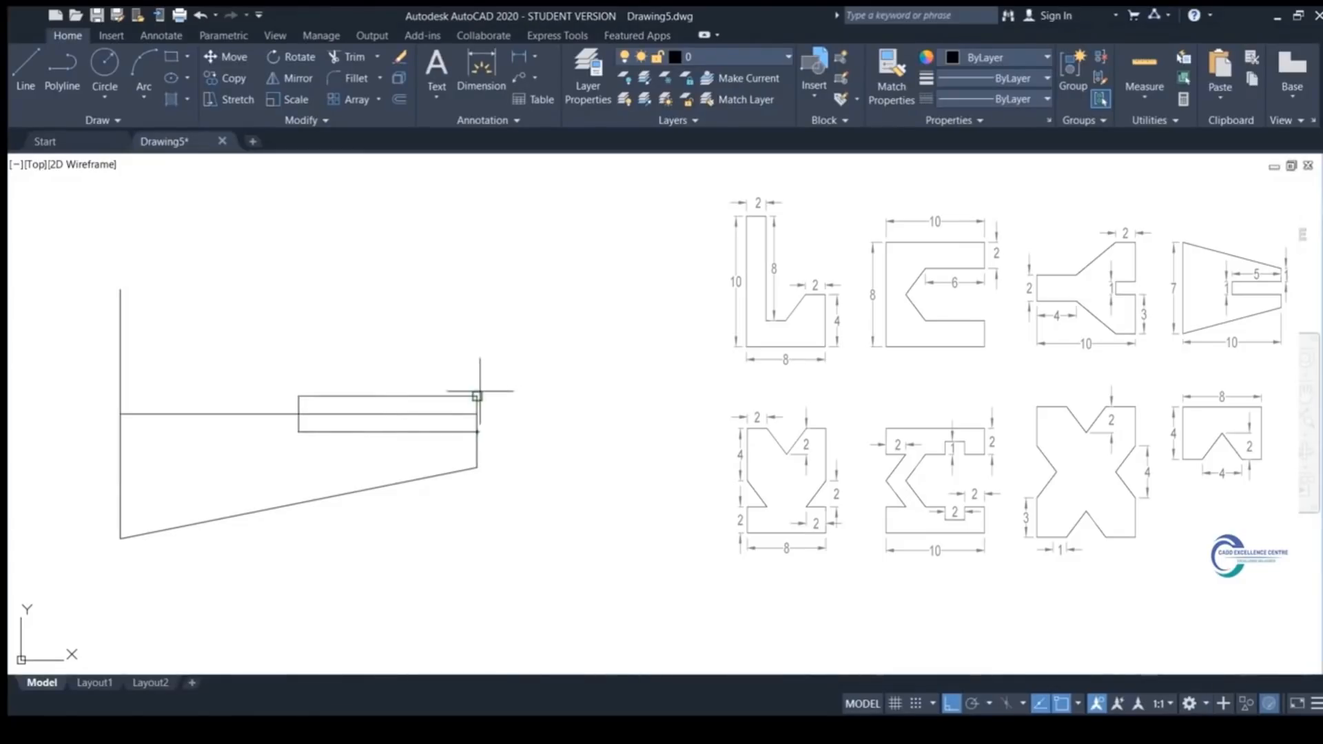
click(477, 396)
click(477, 359)
click(120, 290)
key(Return)
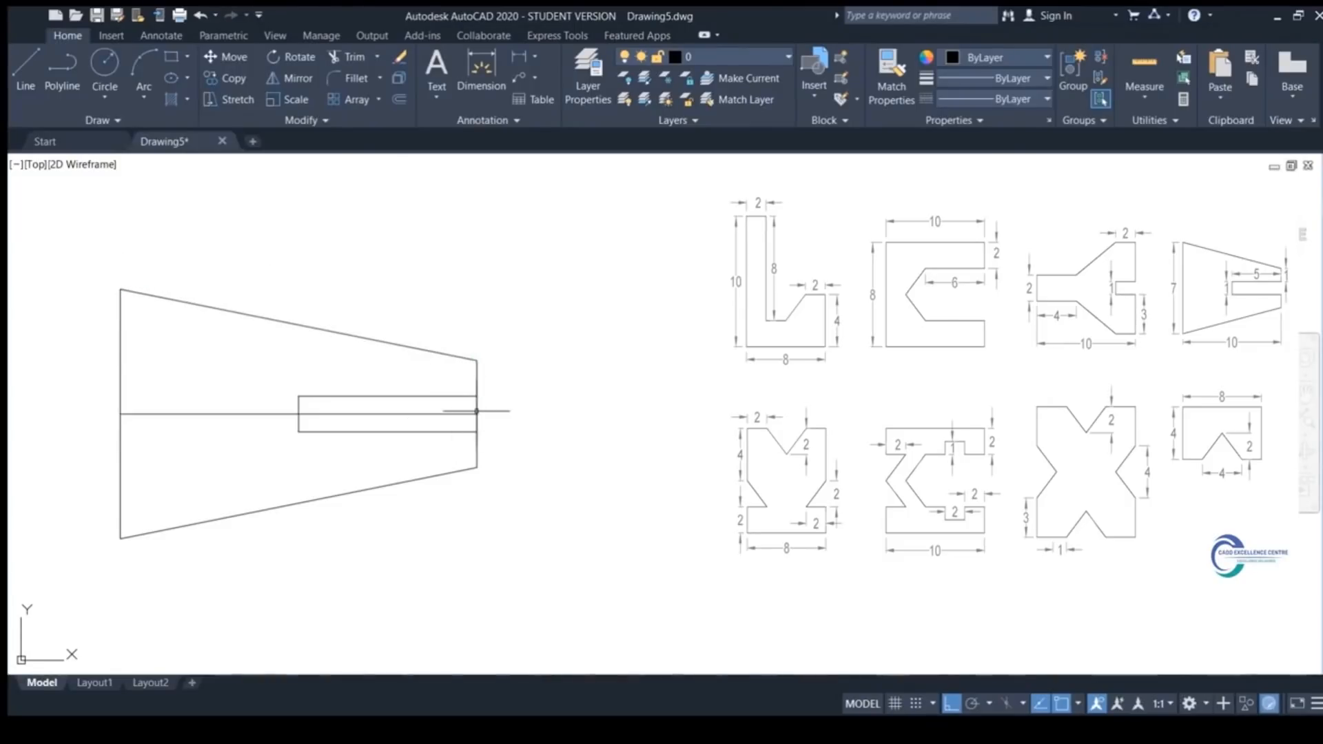
Delete the centreline and the helper lines across the slot's opening
click(487, 411)
click(466, 416)
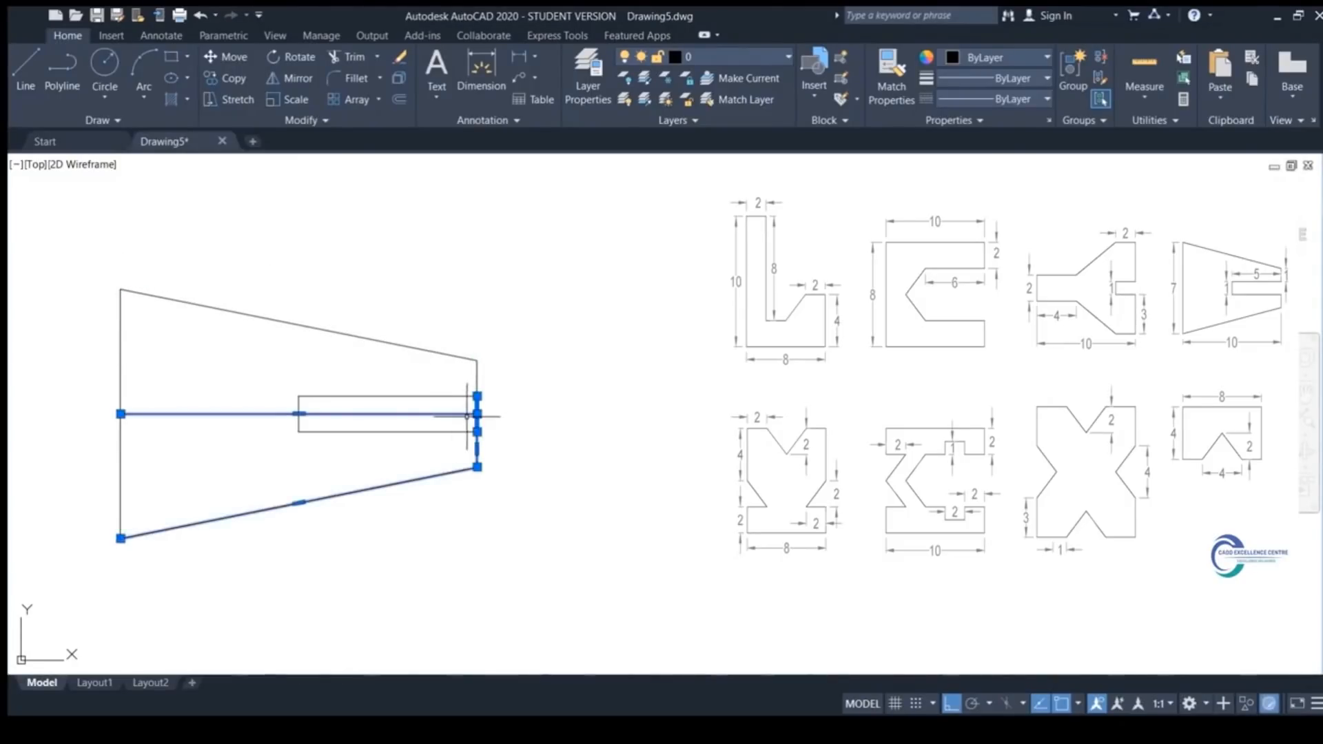
key(Escape)
click(505, 406)
click(463, 431)
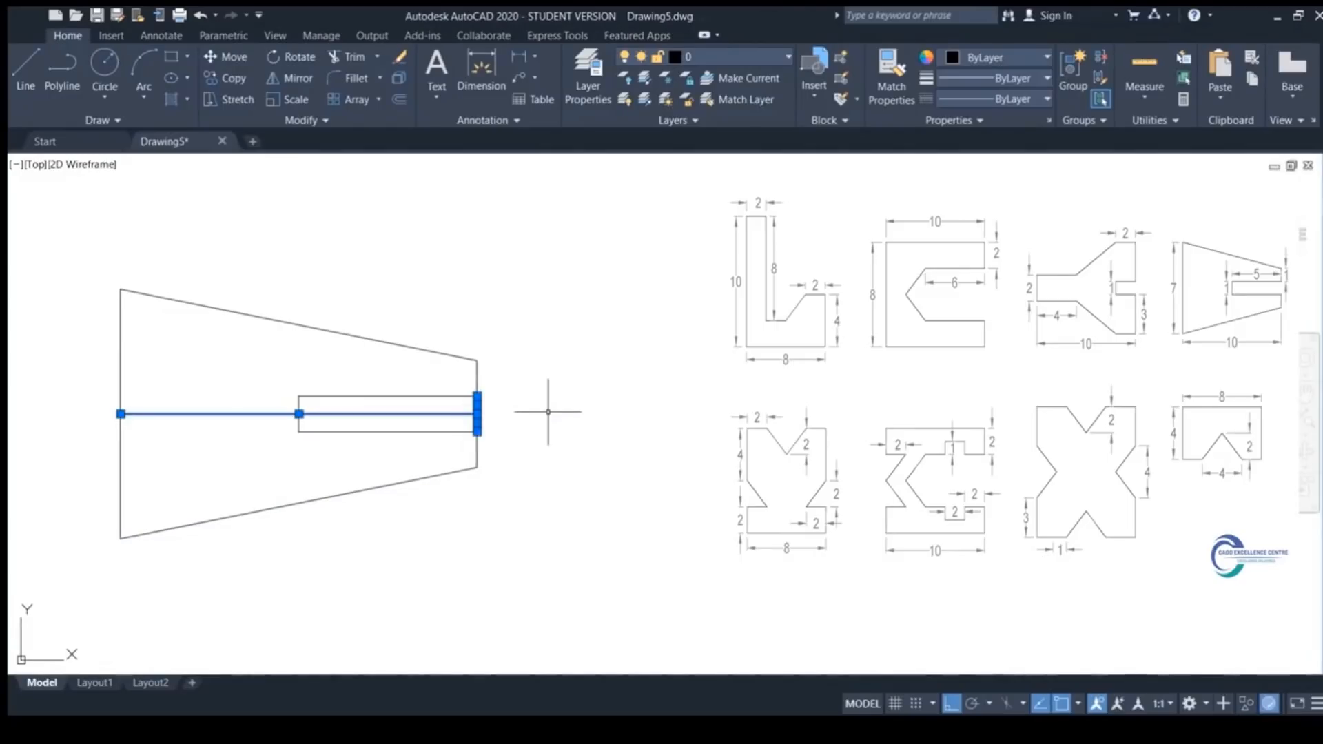
key(Delete)
Start the Y-shaped figure beside the tapered one with a 2-unit left end and 4-unit upper and lower stem edges
scroll(548, 417, down, 2)
middle_drag(497, 423, 415, 416)
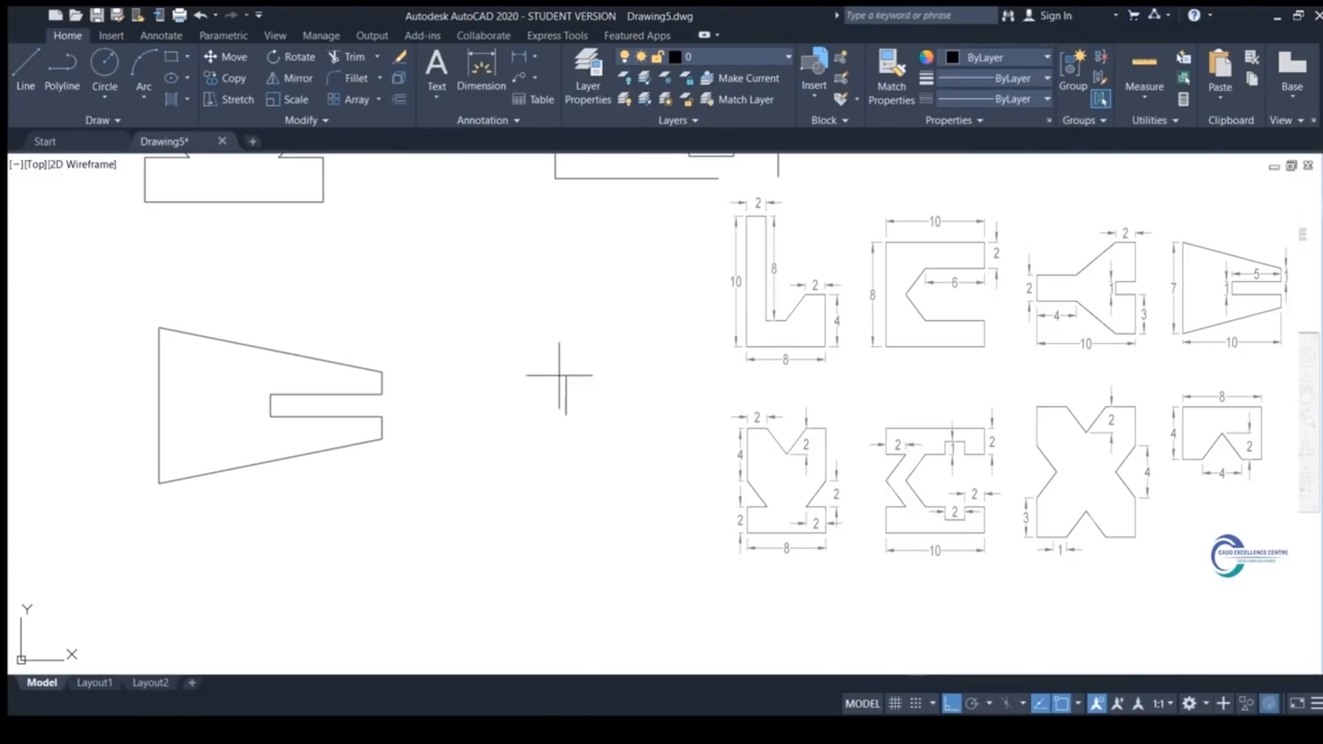
click(565, 371)
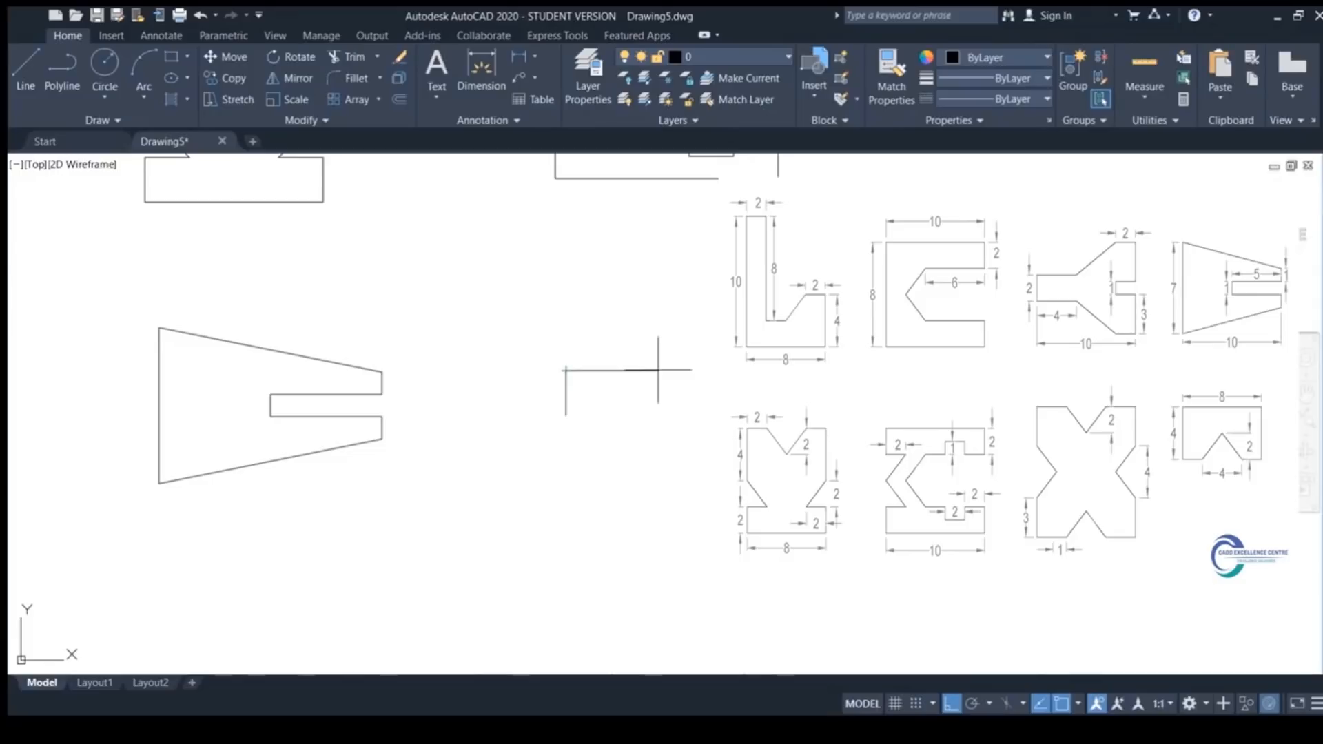
click(655, 371)
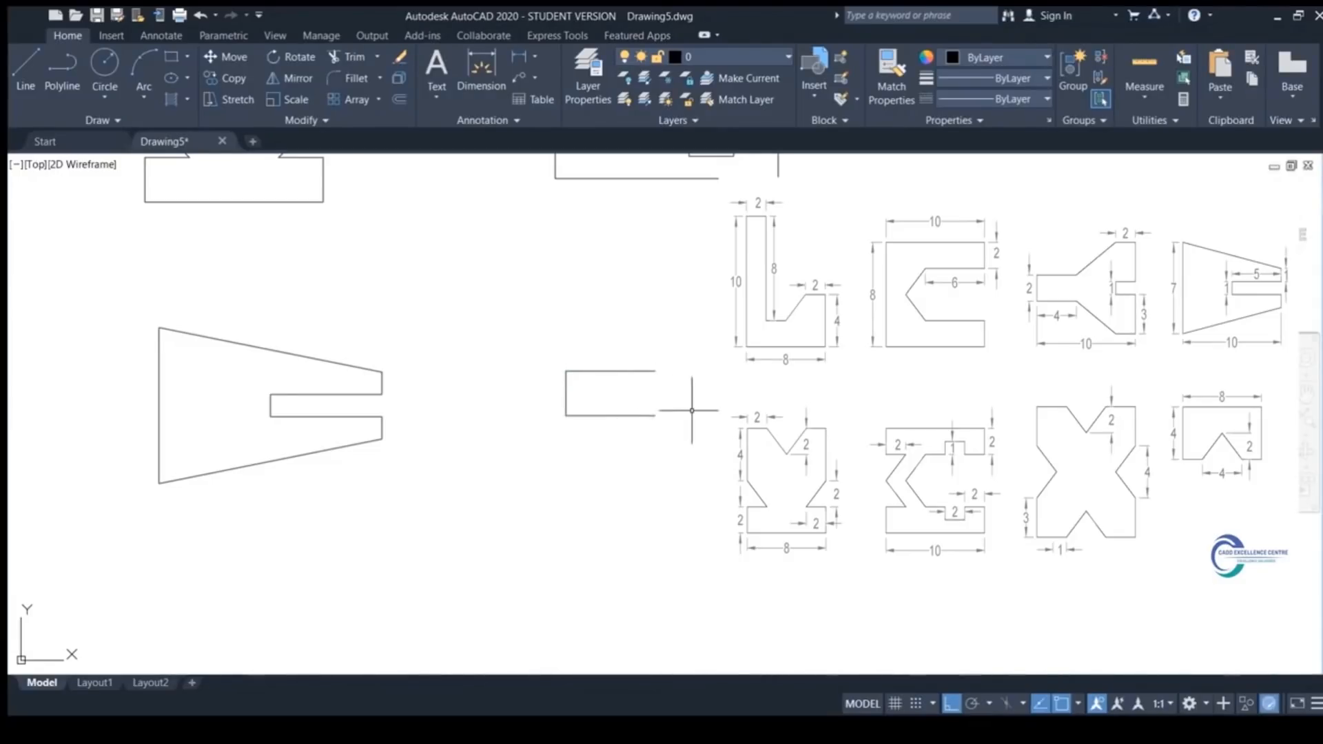
Draw a 10-unit centreline from the left end's midpoint to place the upper slope, and delete the centreline
click(566, 394)
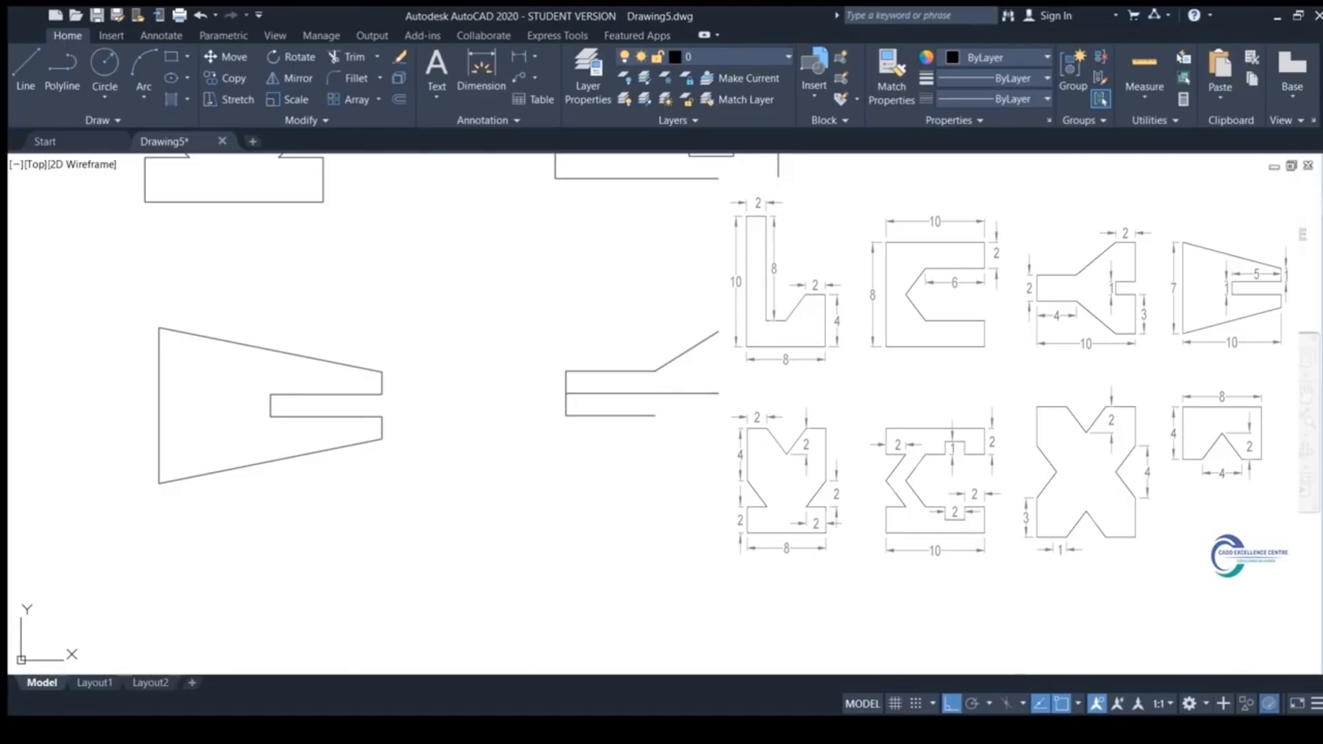
click(741, 394)
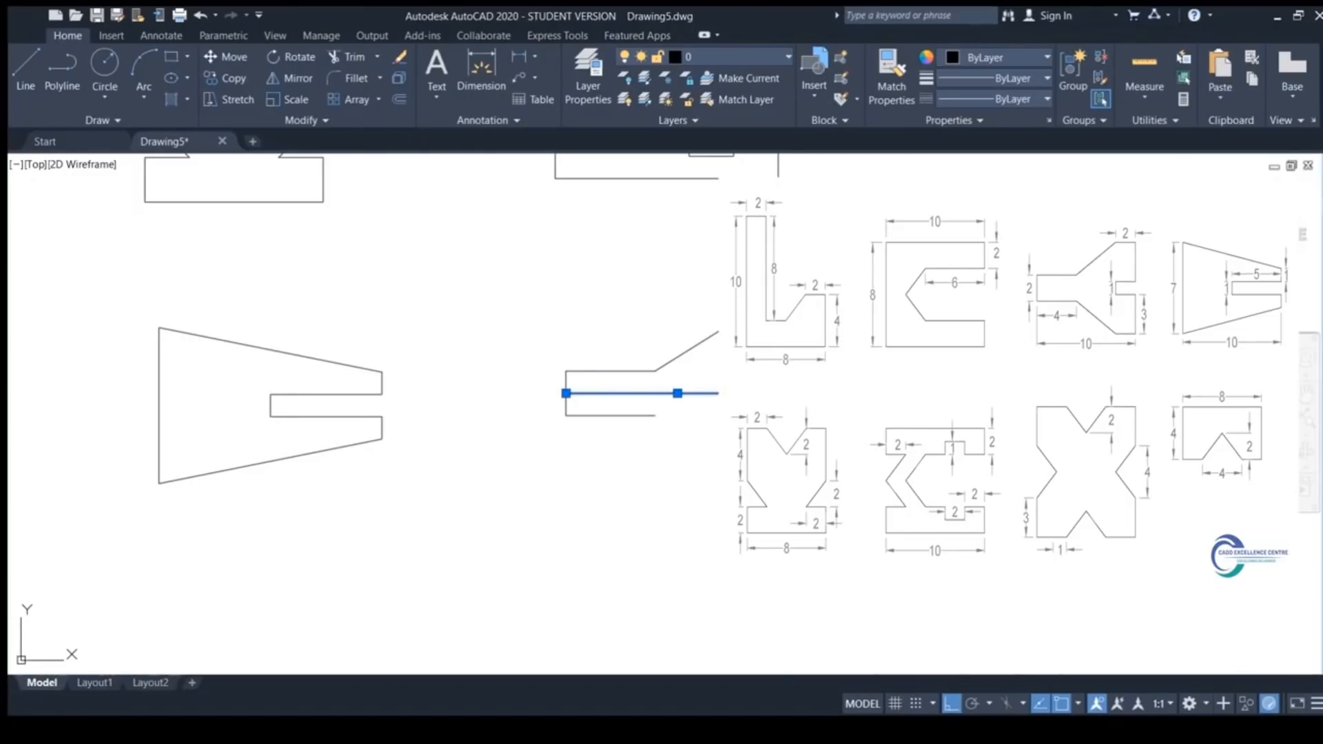
key(Delete)
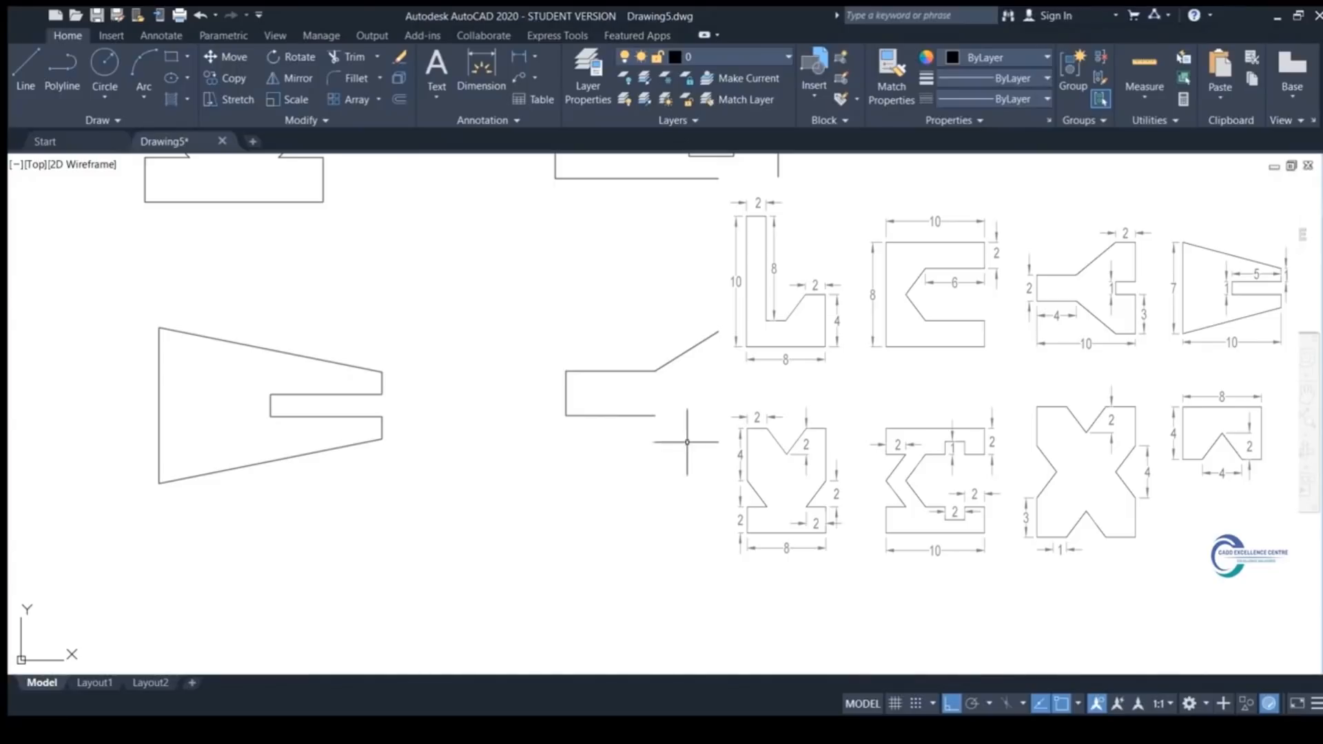
Mirror the upper slope about the Y-shaped figure's horizontal centre axis, keeping the original
click(719, 293)
click(696, 415)
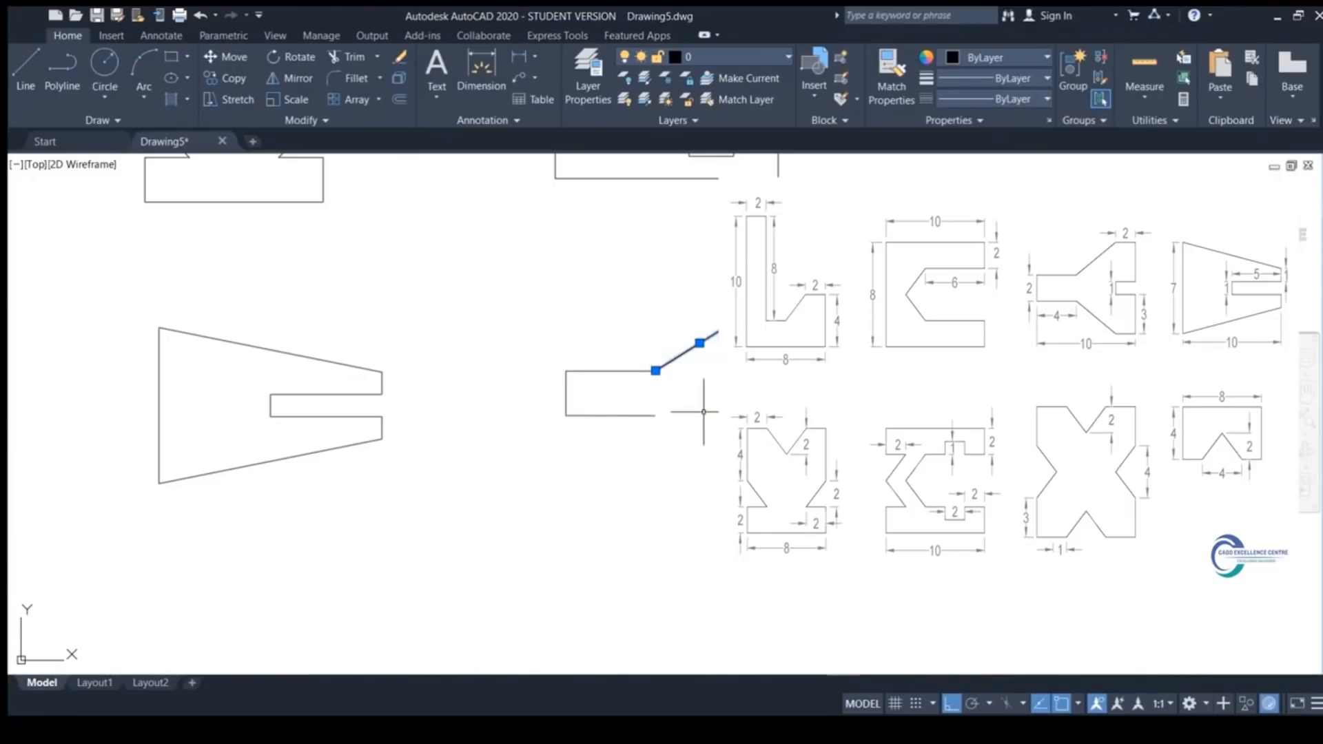
click(744, 394)
click(789, 395)
key(Return)
middle_drag(789, 395, 797, 388)
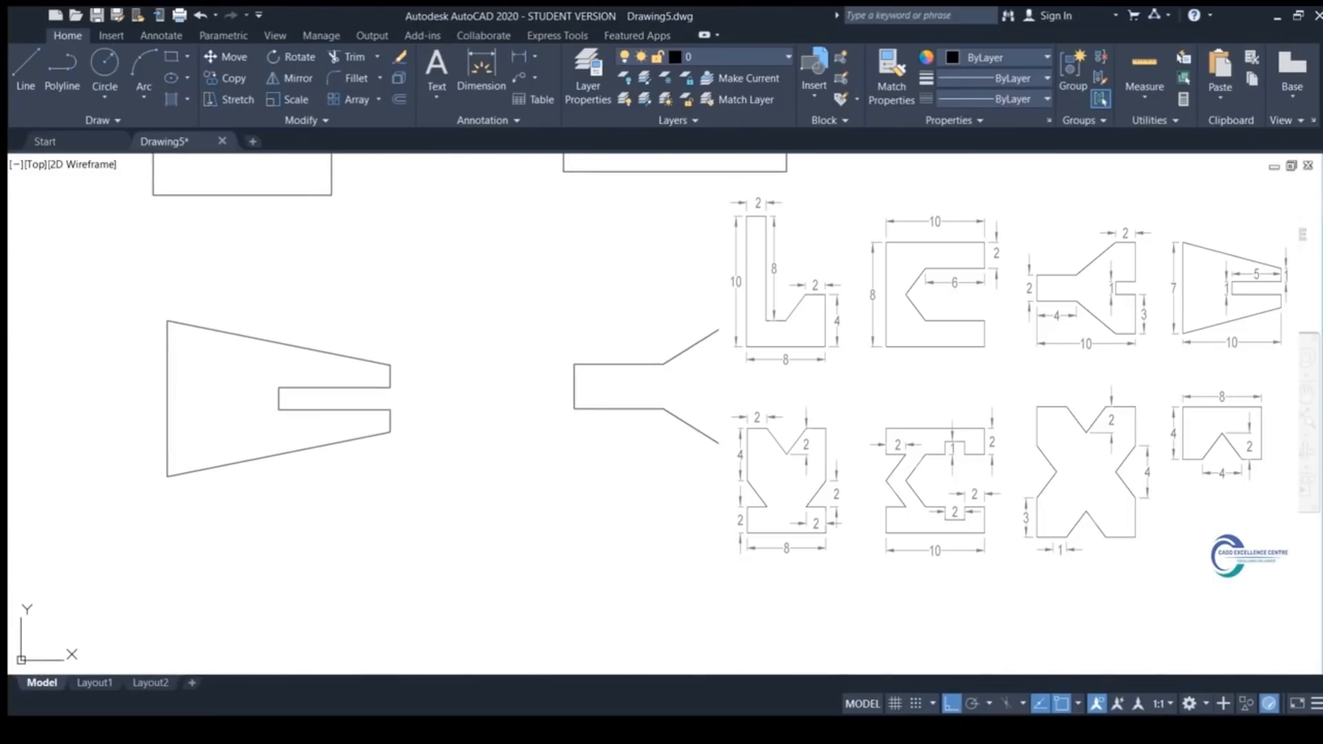
Start the notched rectangle below the tapered figure with a 2-unit lower left edge, 4-unit sides and an 8-unit top edge
scroll(750, 442, down, 2)
middle_drag(749, 443, 754, 346)
middle_drag(564, 505, 611, 389)
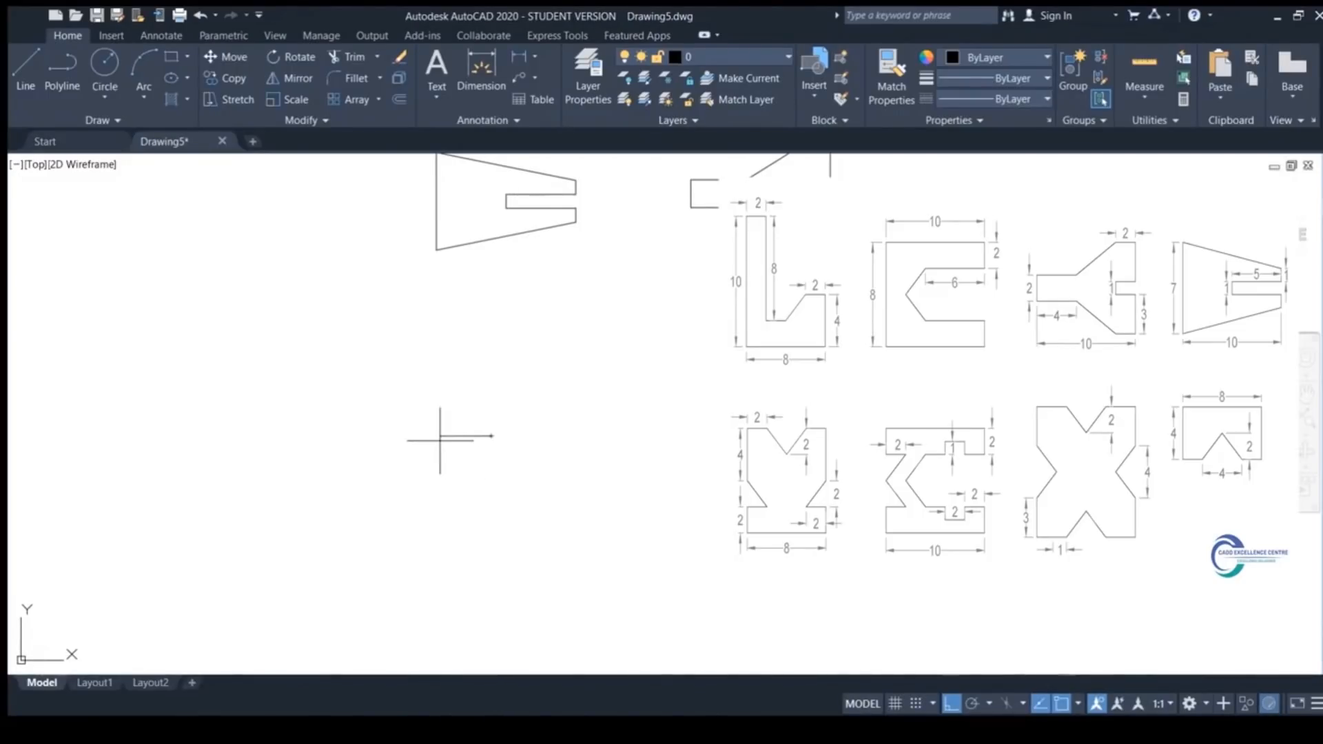
text(2)
key(Return)
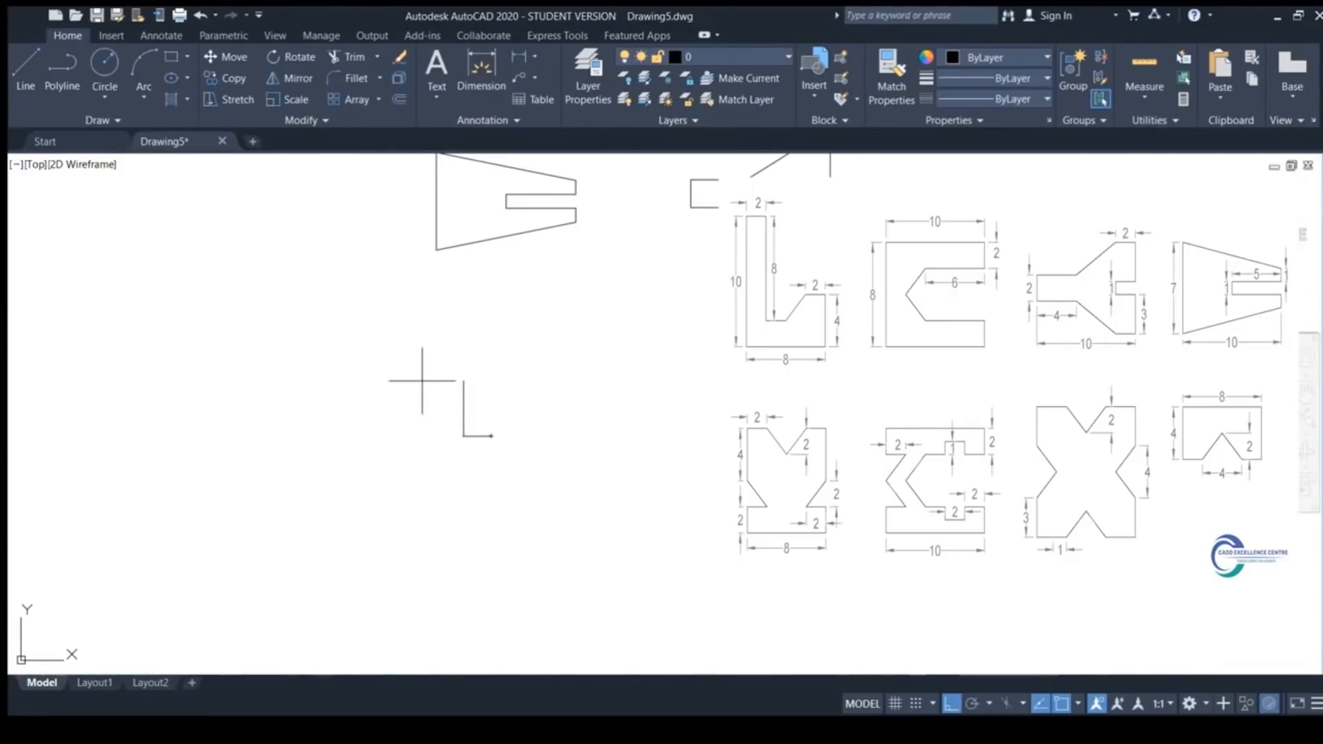
text(8)
key(Return)
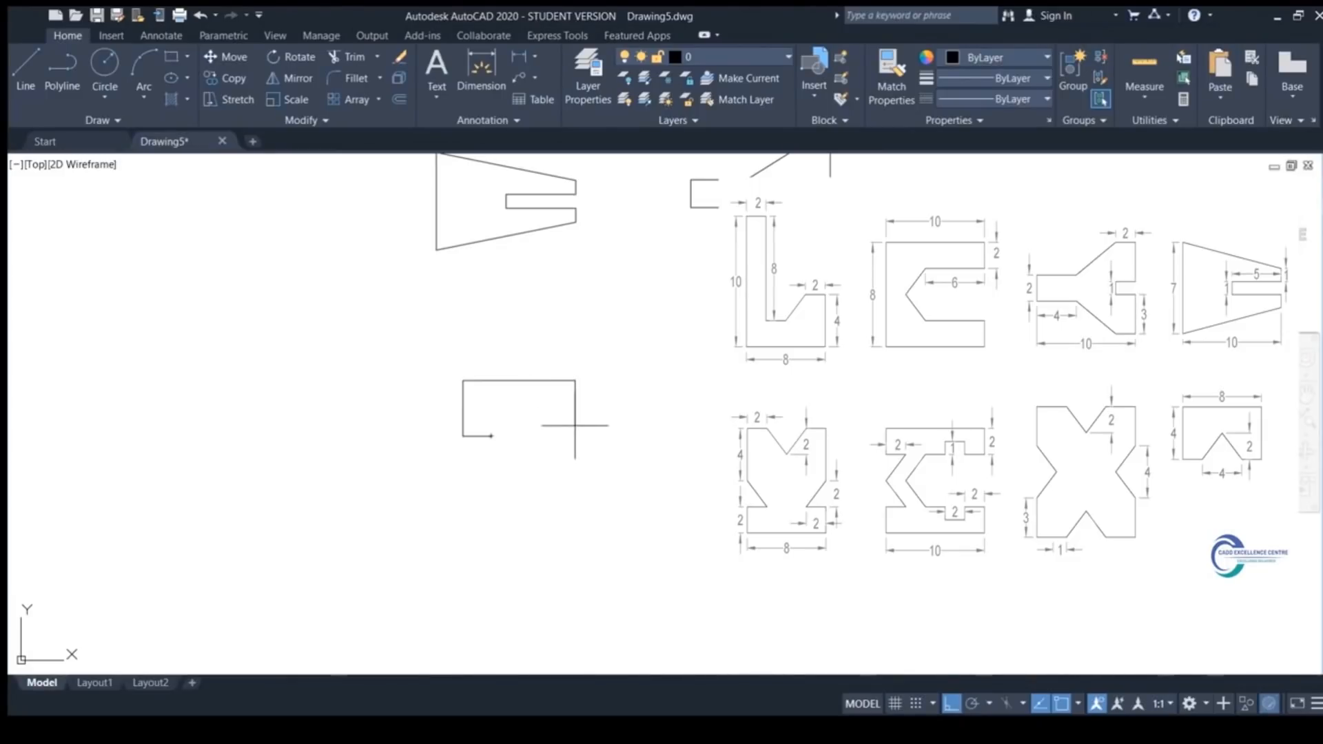
text(4)
key(Return)
Draw the bottom notch's slanted sides from the top of the 2-unit vertical helper line to the bottom edges
scroll(552, 455, up, 2)
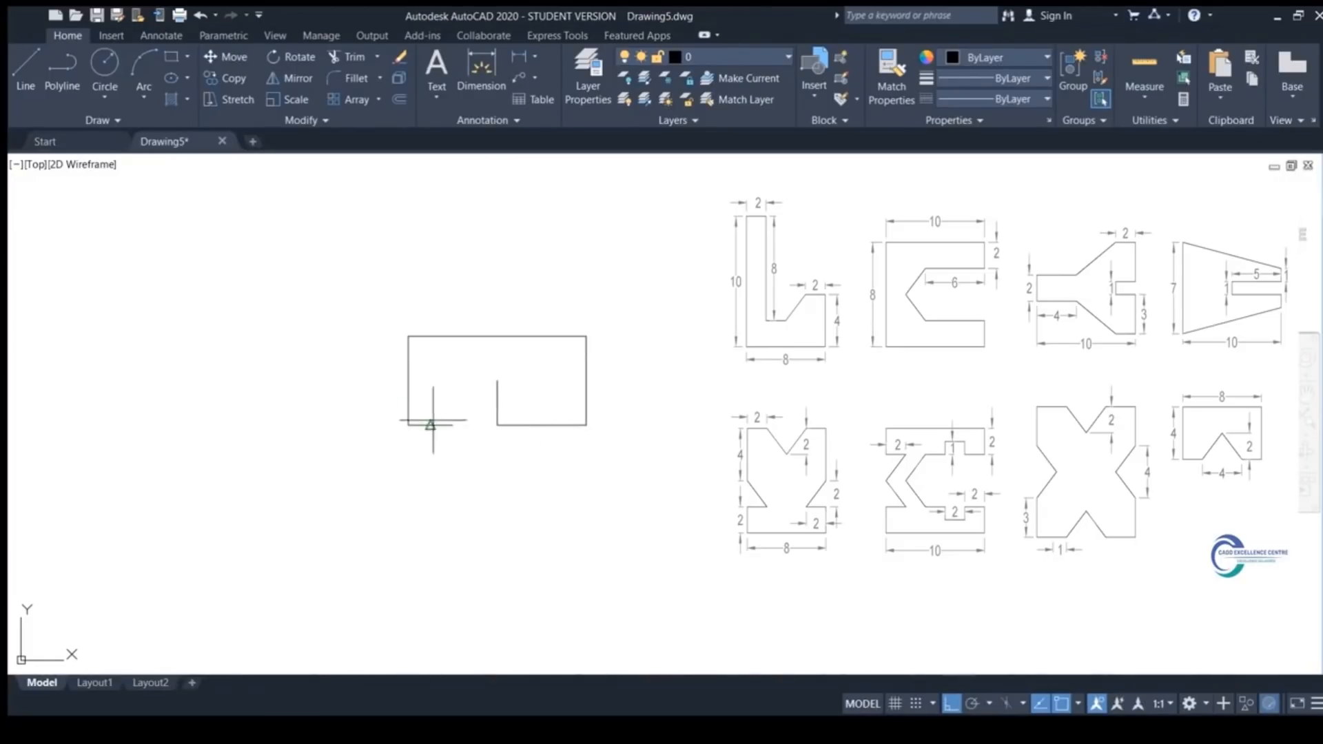
click(496, 384)
click(541, 425)
key(Escape)
Delete the vertical and horizontal helper lines inside the triangular notch
key(ctrl+a)
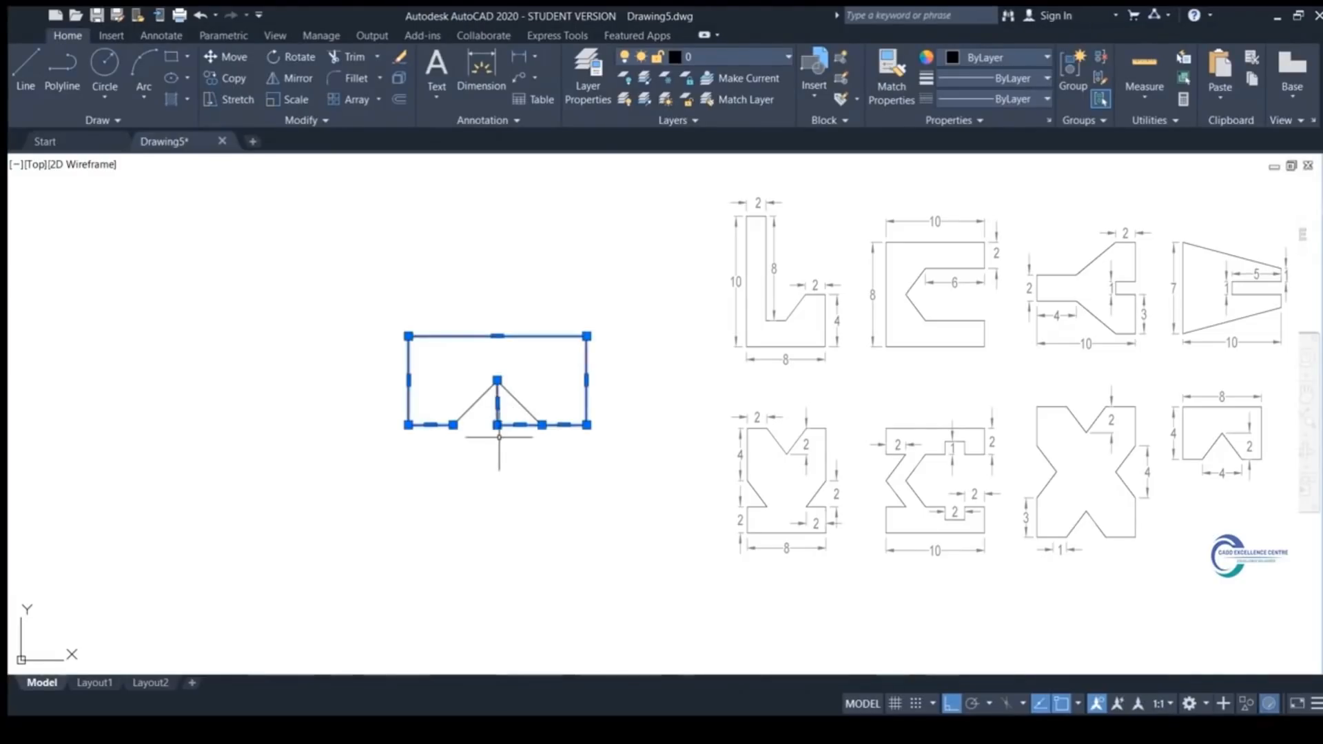
key(Escape)
click(506, 412)
click(461, 458)
key(Escape)
click(497, 412)
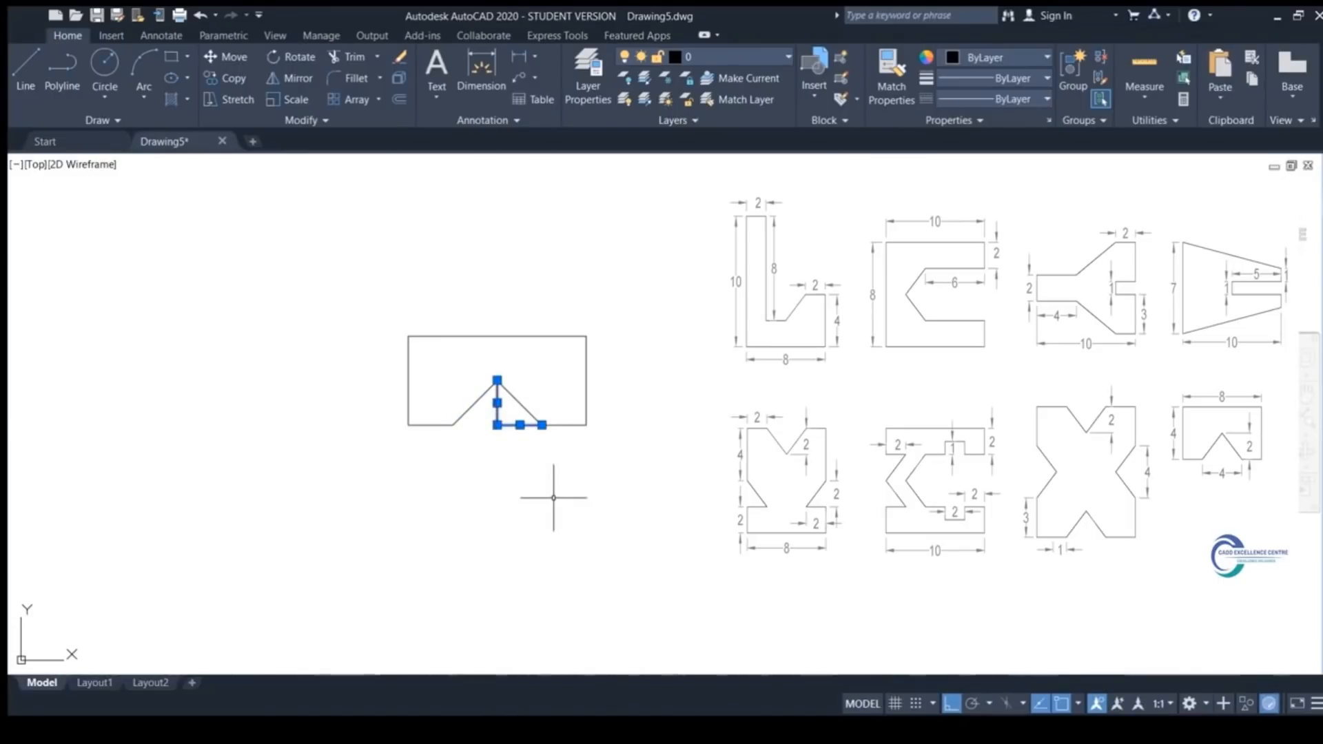
key(Delete)
scroll(553, 496, down, 2)
middle_drag(553, 497, 412, 465)
scroll(411, 465, down, 2)
middle_drag(468, 457, 384, 454)
scroll(429, 423, up, 2)
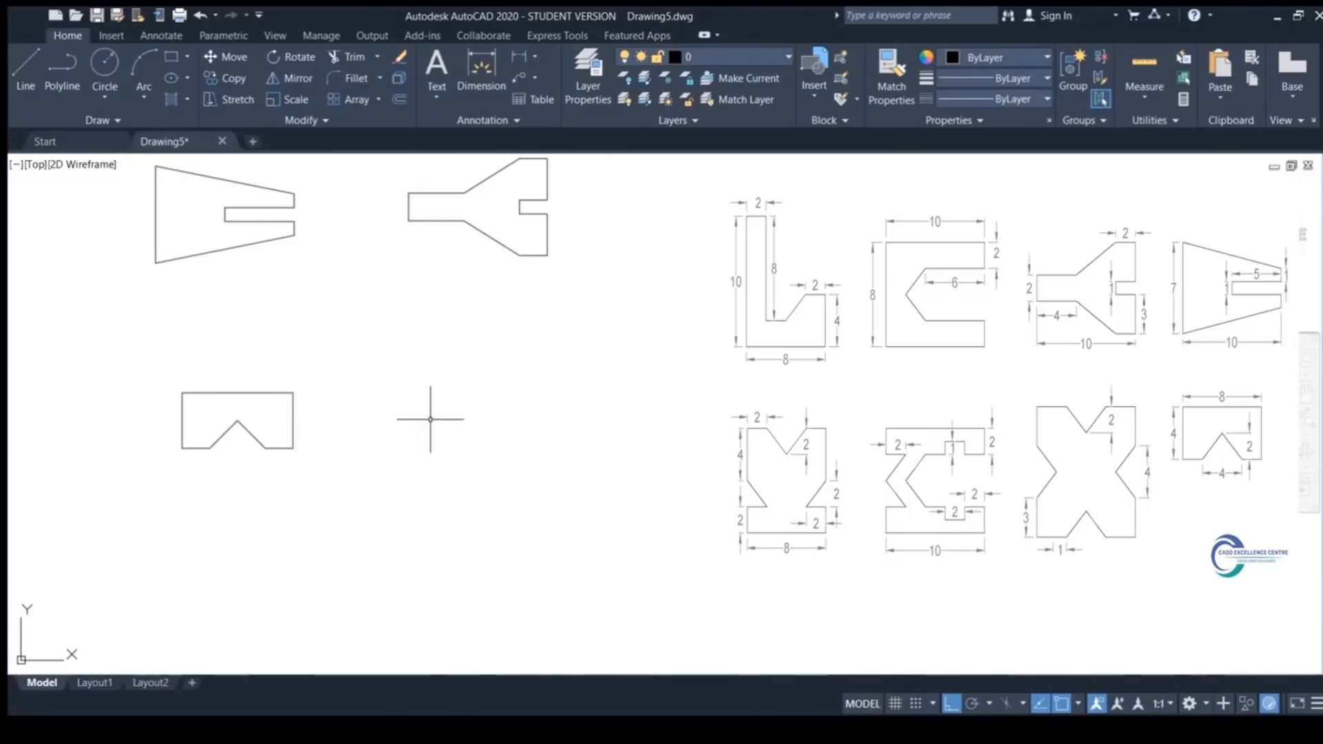
Start the X figure's upper-left corner with 3-unit left and top edges, two perpendicular 2-unit helper lines, and the top notch's slanted side
click(427, 374)
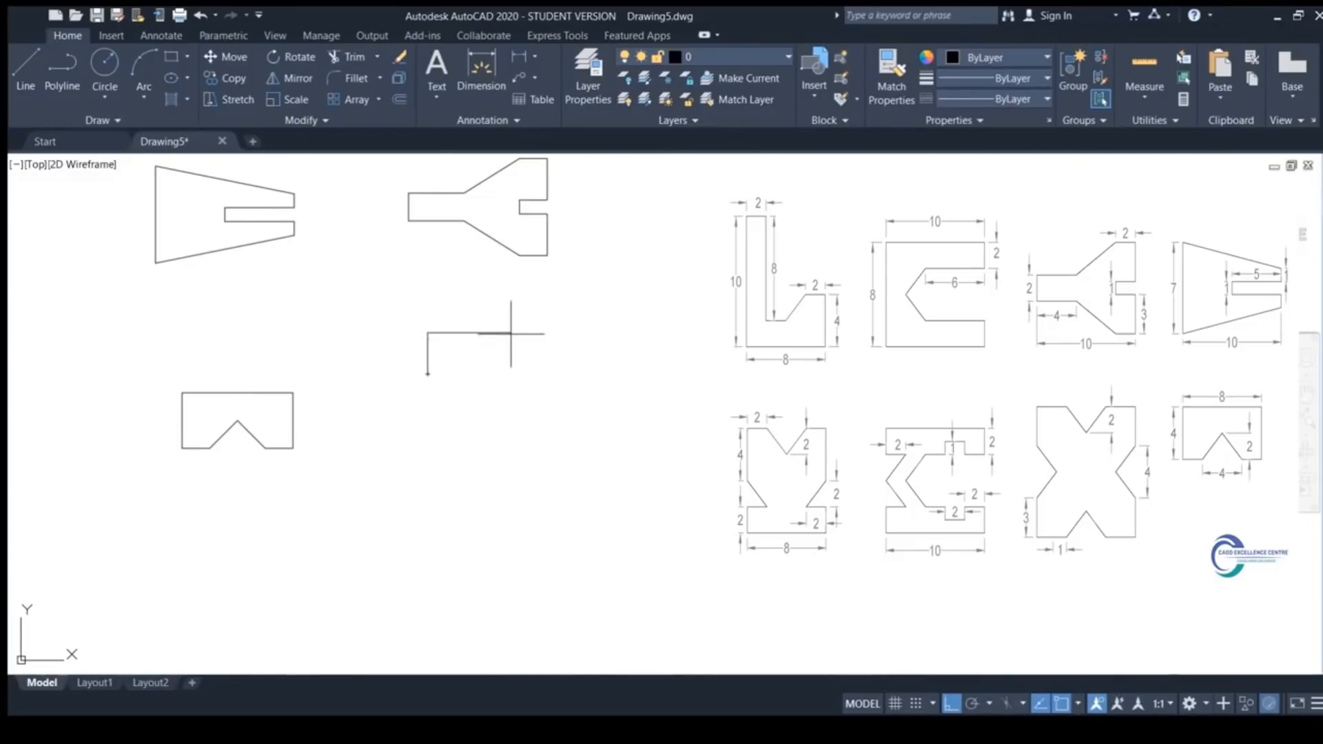
click(469, 332)
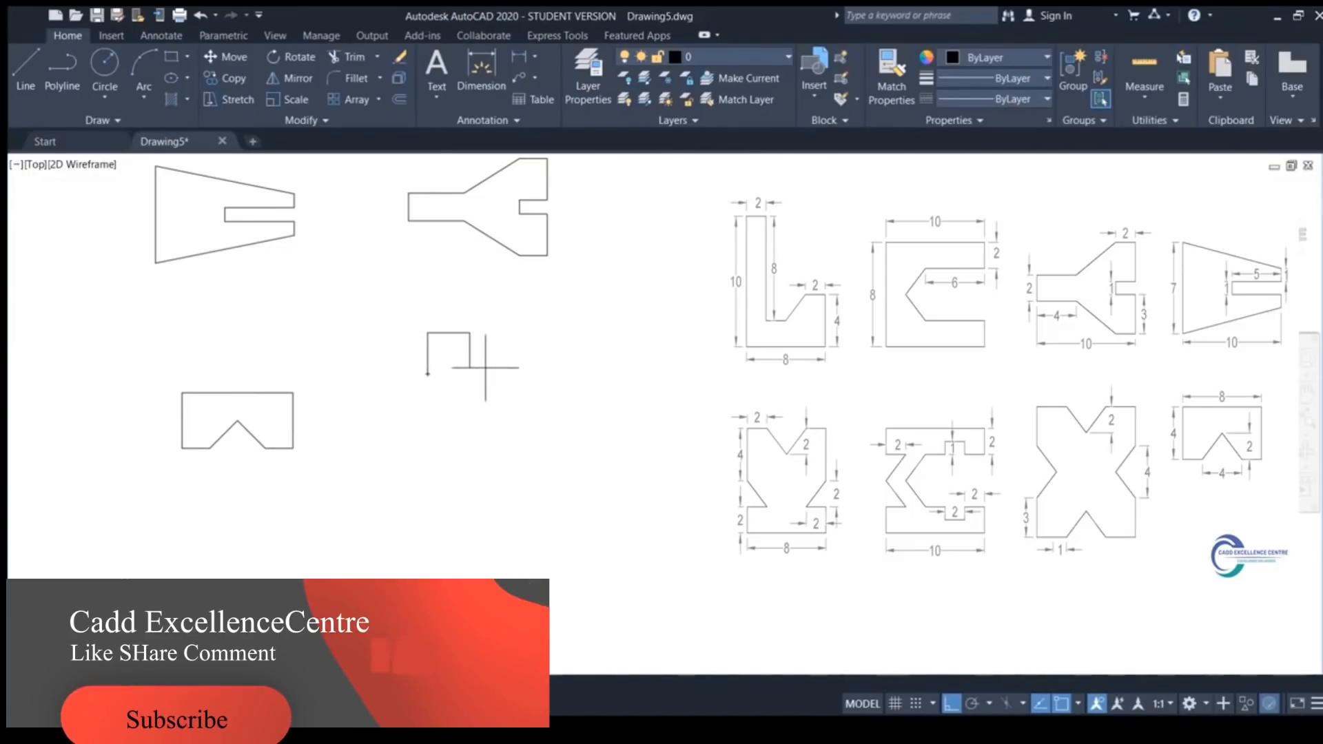
click(482, 360)
click(496, 360)
click(469, 333)
key(Return)
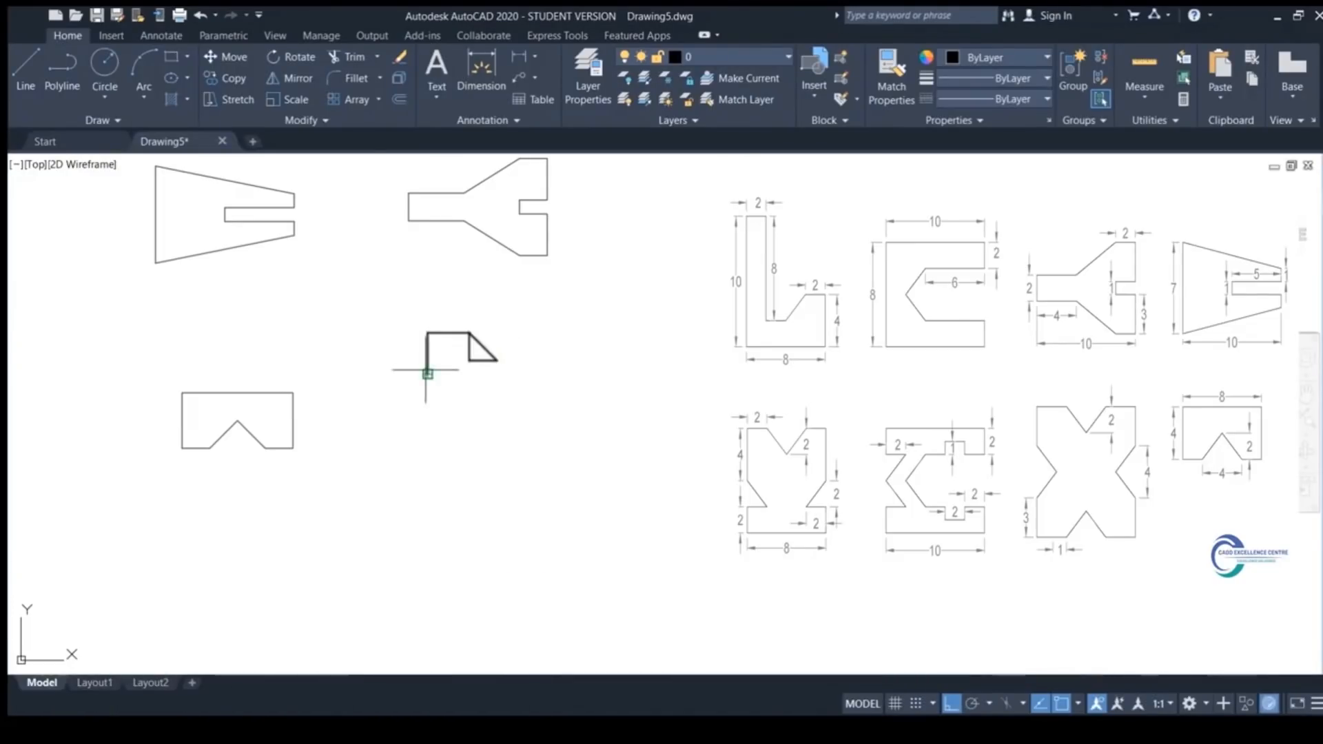
scroll(430, 358, up, 2)
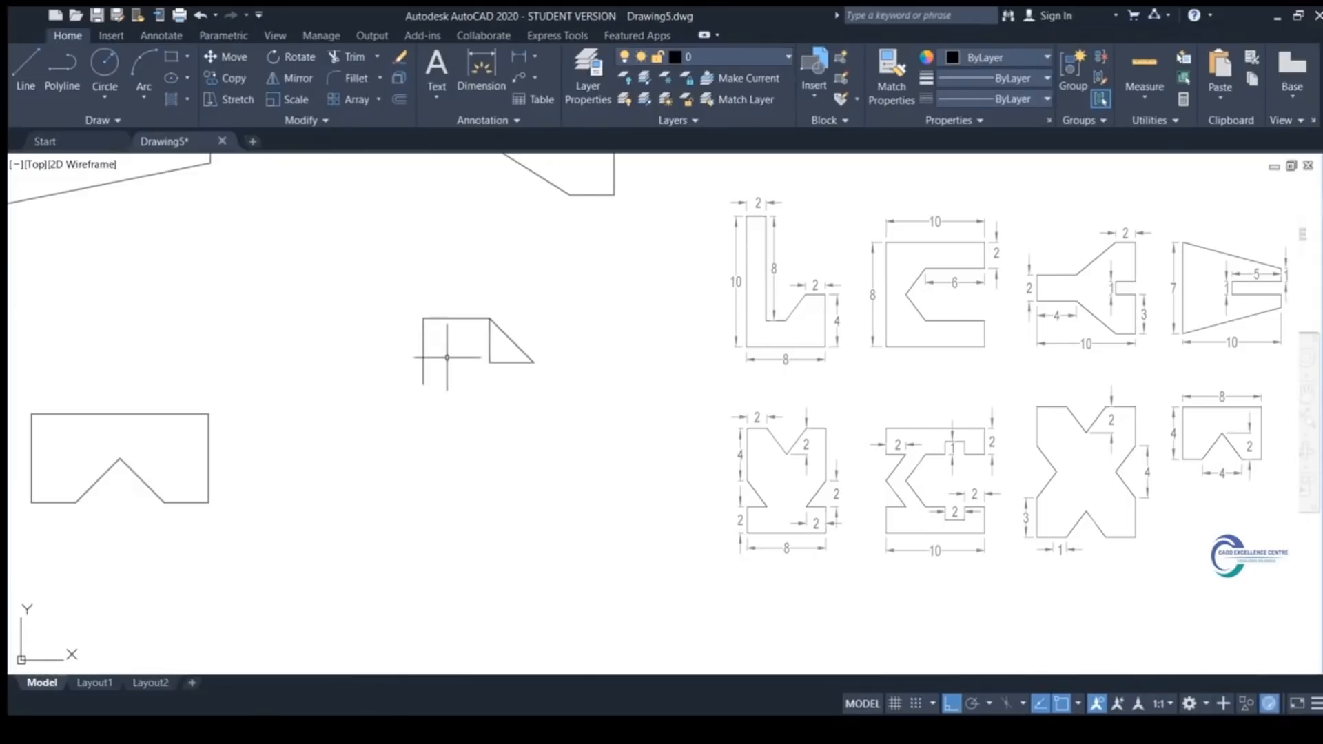
click(441, 352)
click(385, 296)
key(Escape)
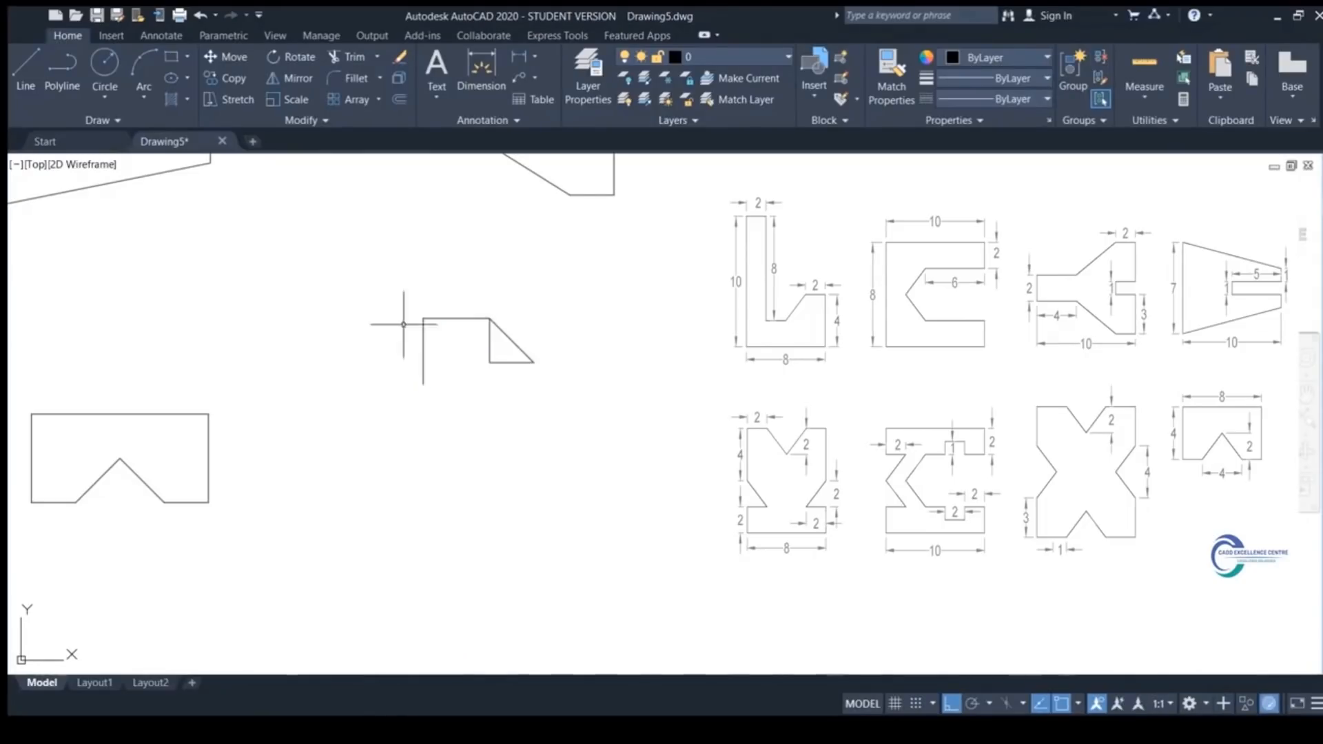
Draw 2-unit horizontal and vertical helper lines from the left edge's lower end and close them with the side notch's slanted line
click(468, 384)
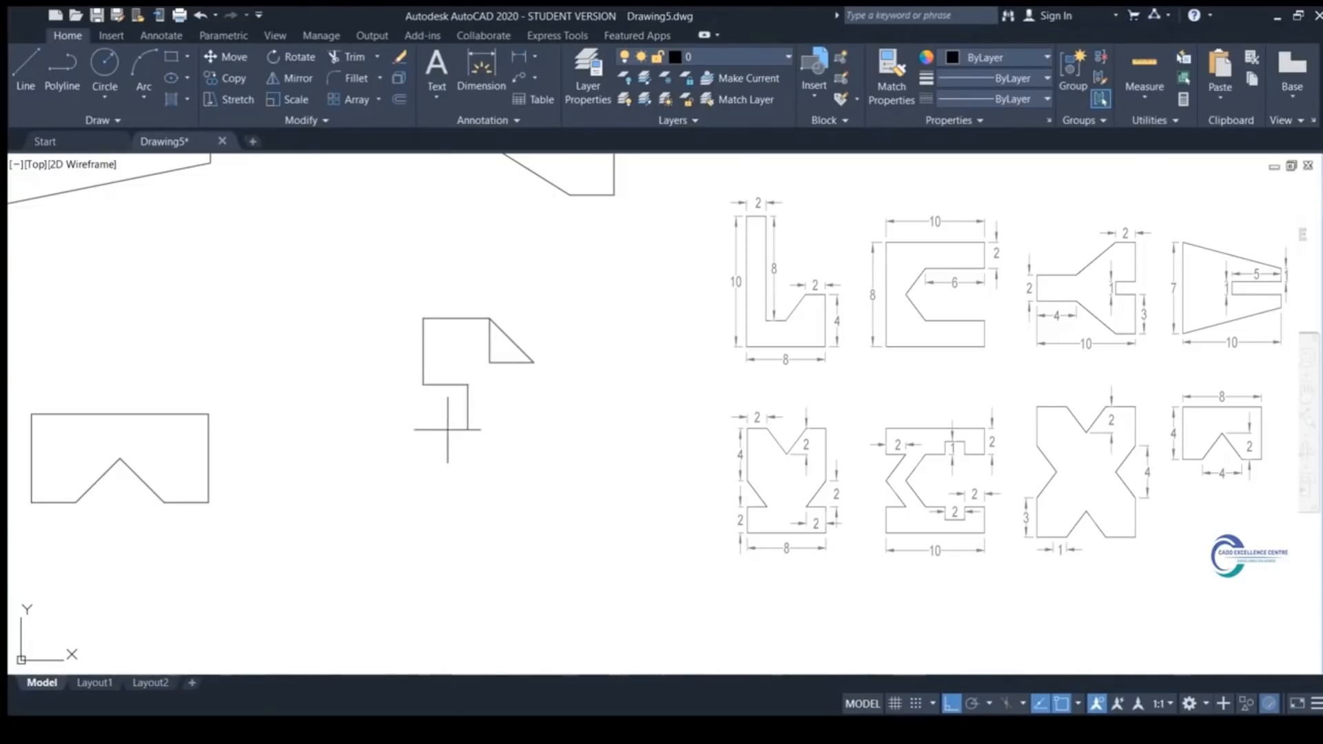
click(468, 428)
click(423, 384)
click(468, 379)
click(490, 344)
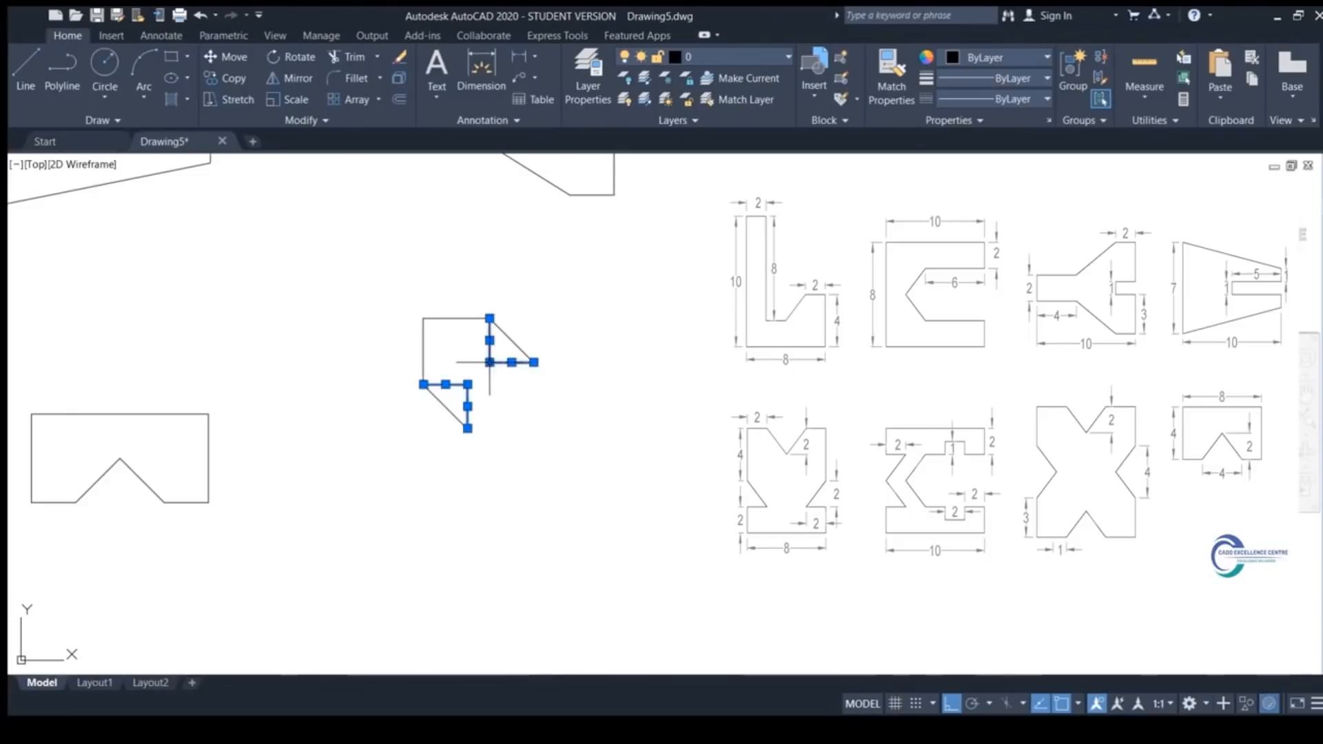
key(Escape)
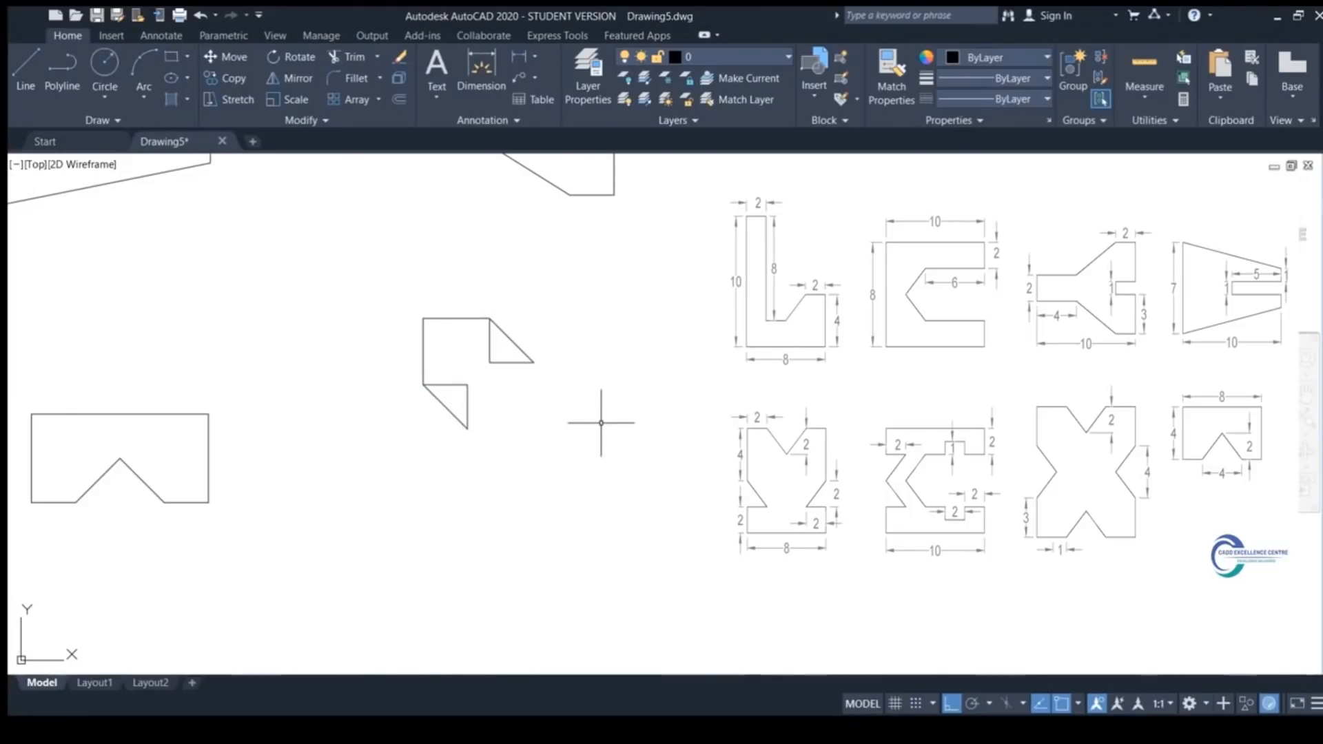
Draw a vertical helper line from the top notch's vertex down to the level of the side notch's vertex
key(l)
key(Return)
click(534, 362)
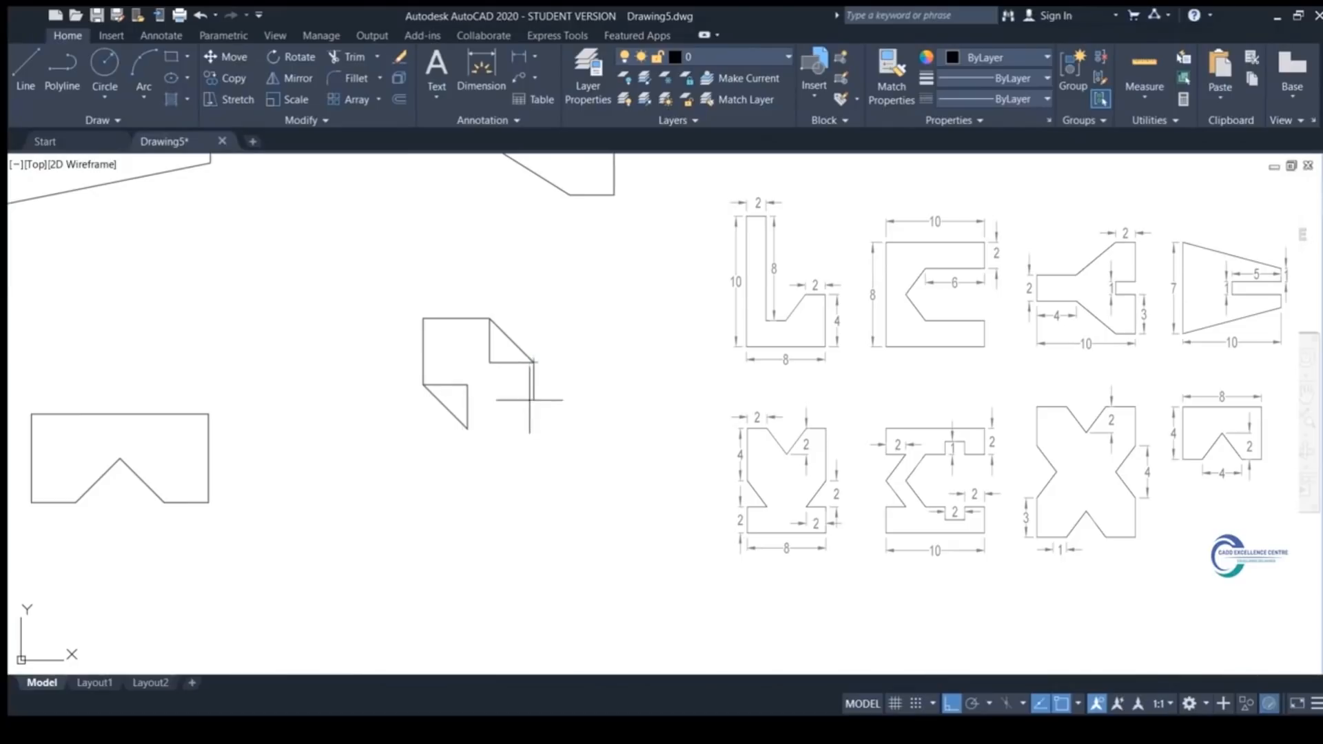
mouse_move(468, 428)
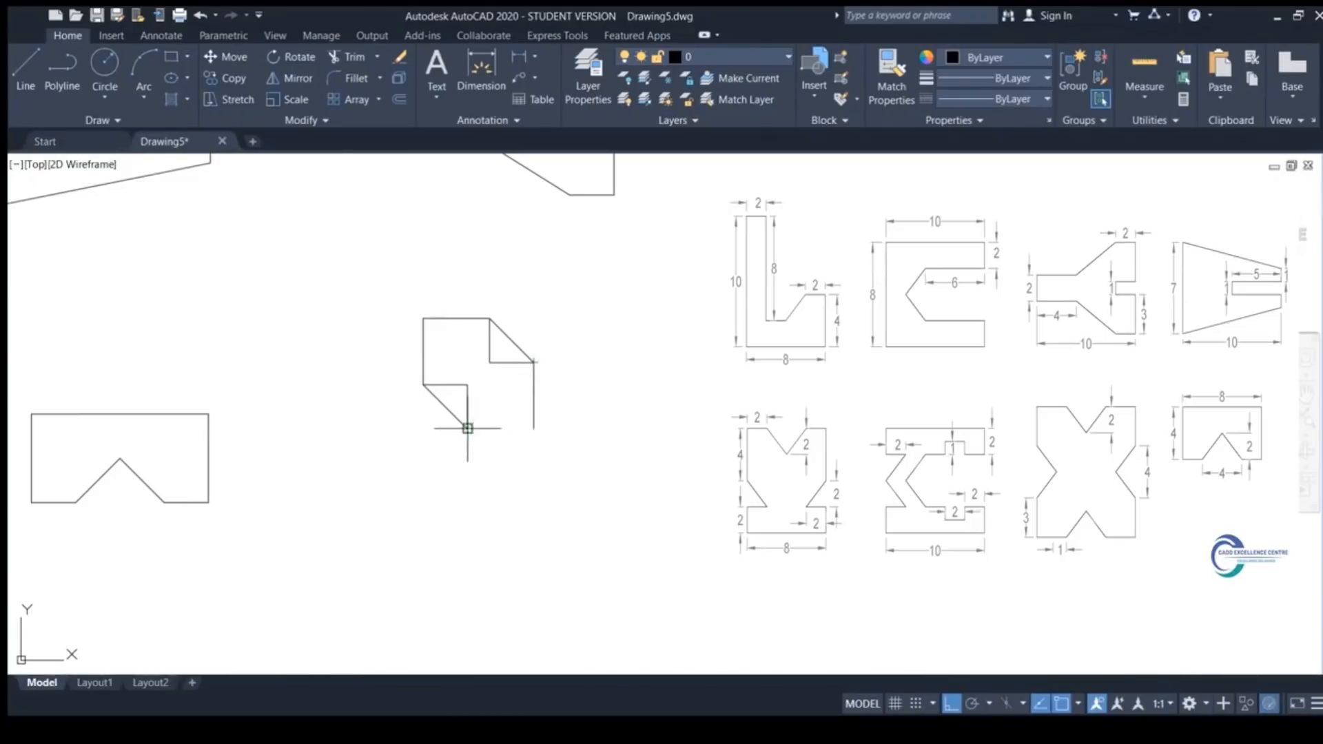
click(534, 428)
key(Escape)
Delete the horizontal and vertical helper lines beside both slanted sides of the X figure's upper-left quarter
click(501, 361)
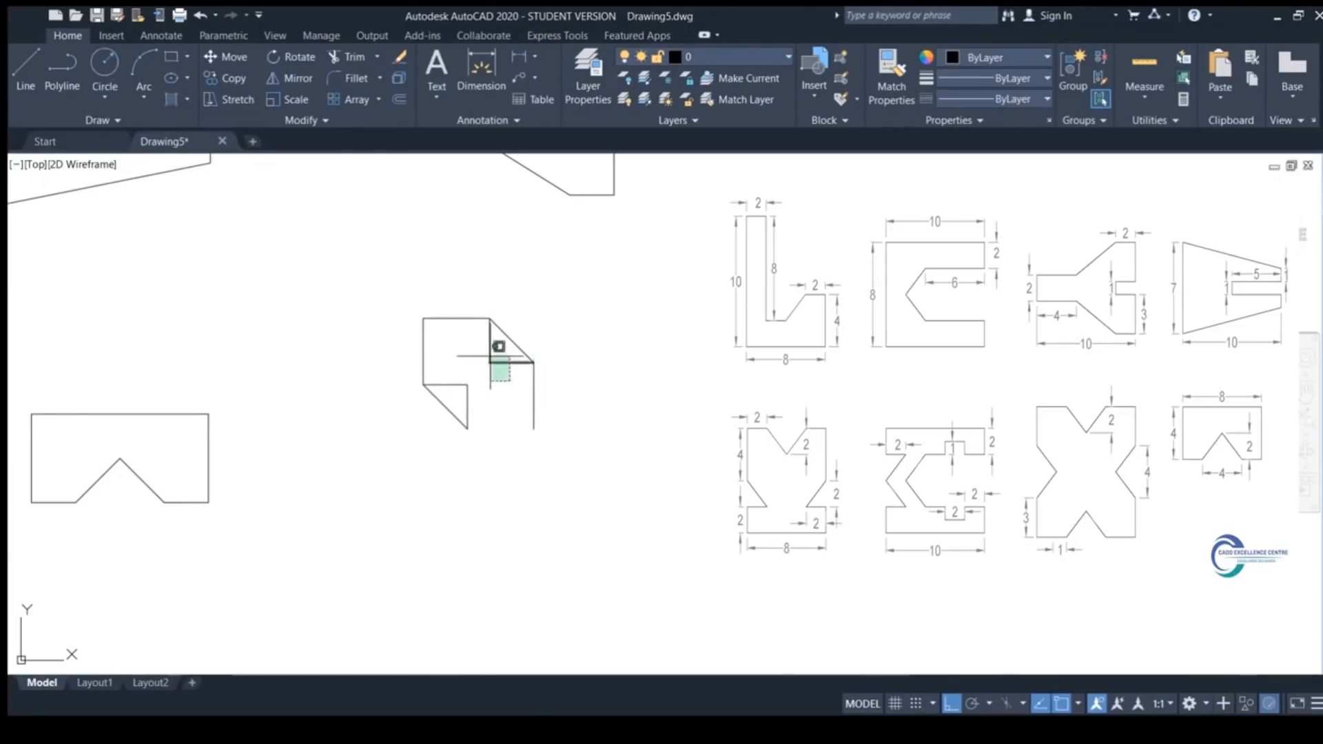
click(463, 392)
click(497, 386)
click(481, 358)
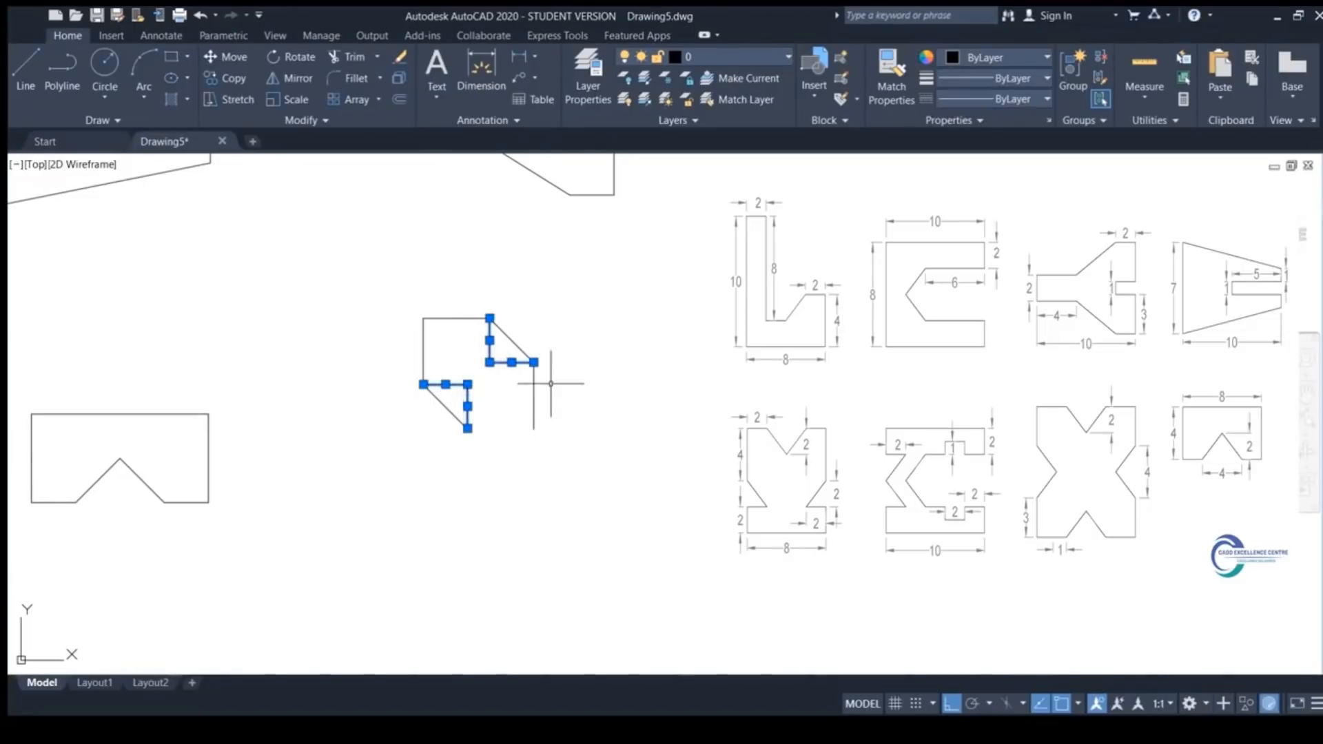
key(Delete)
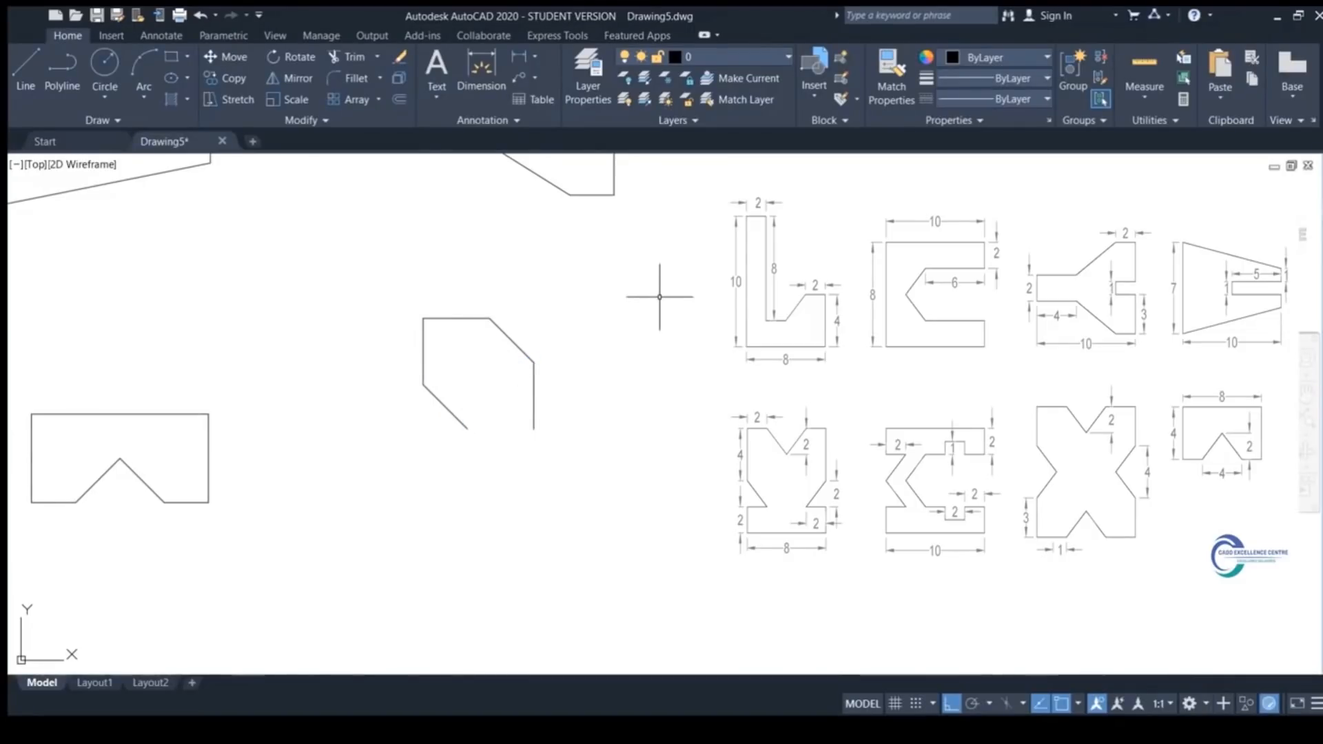
click(488, 273)
click(404, 426)
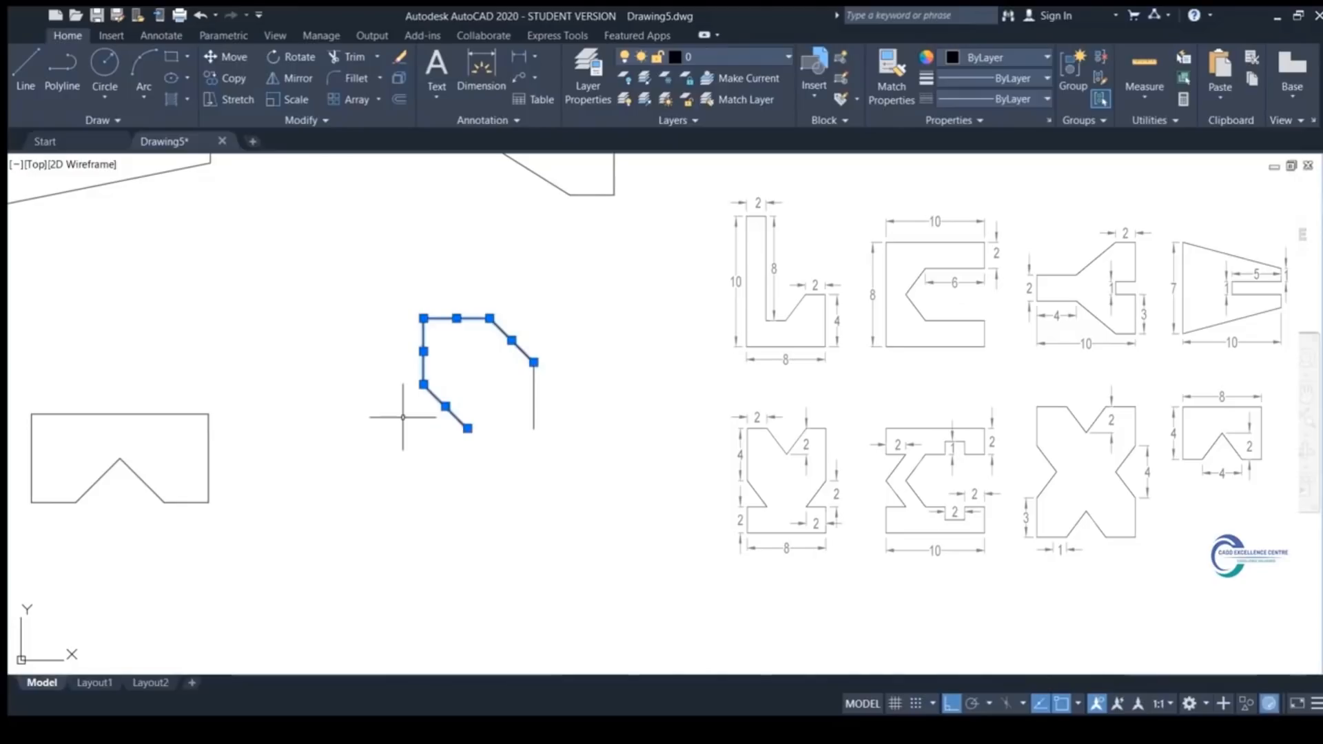
key(Escape)
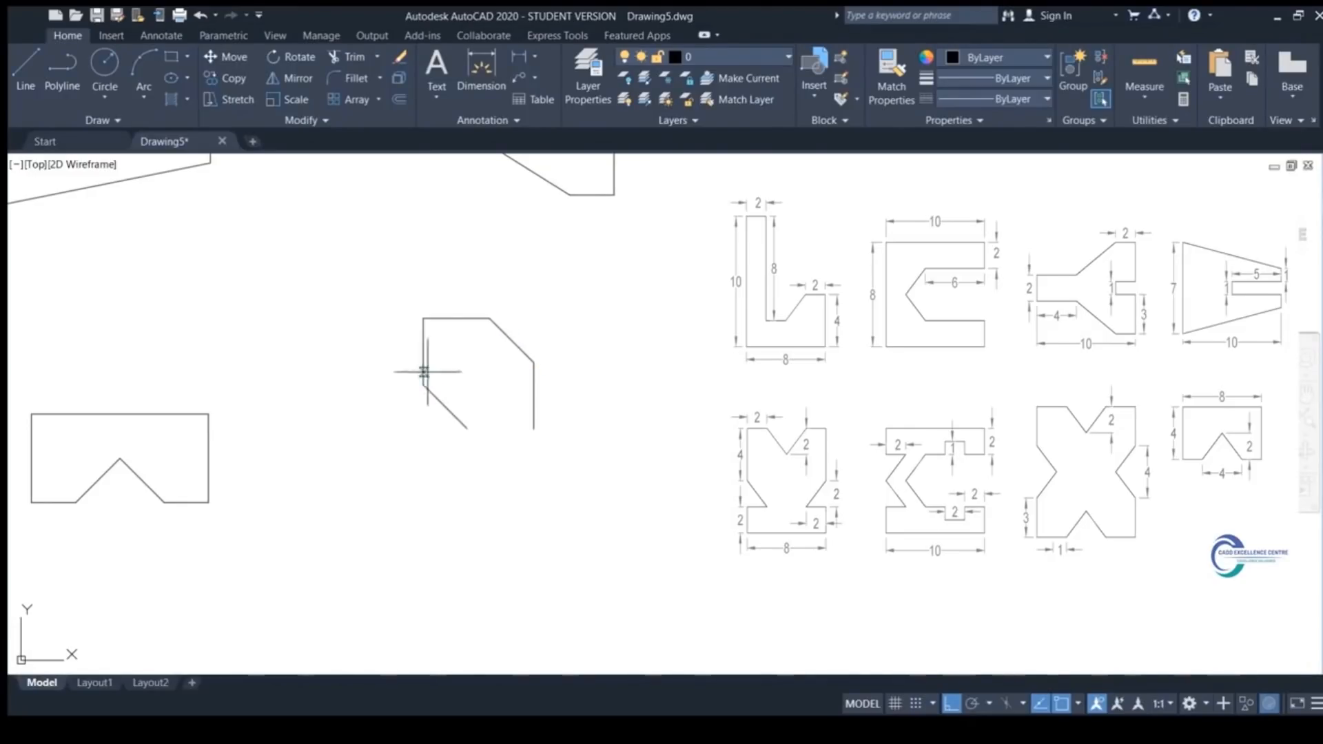
click(491, 293)
click(416, 407)
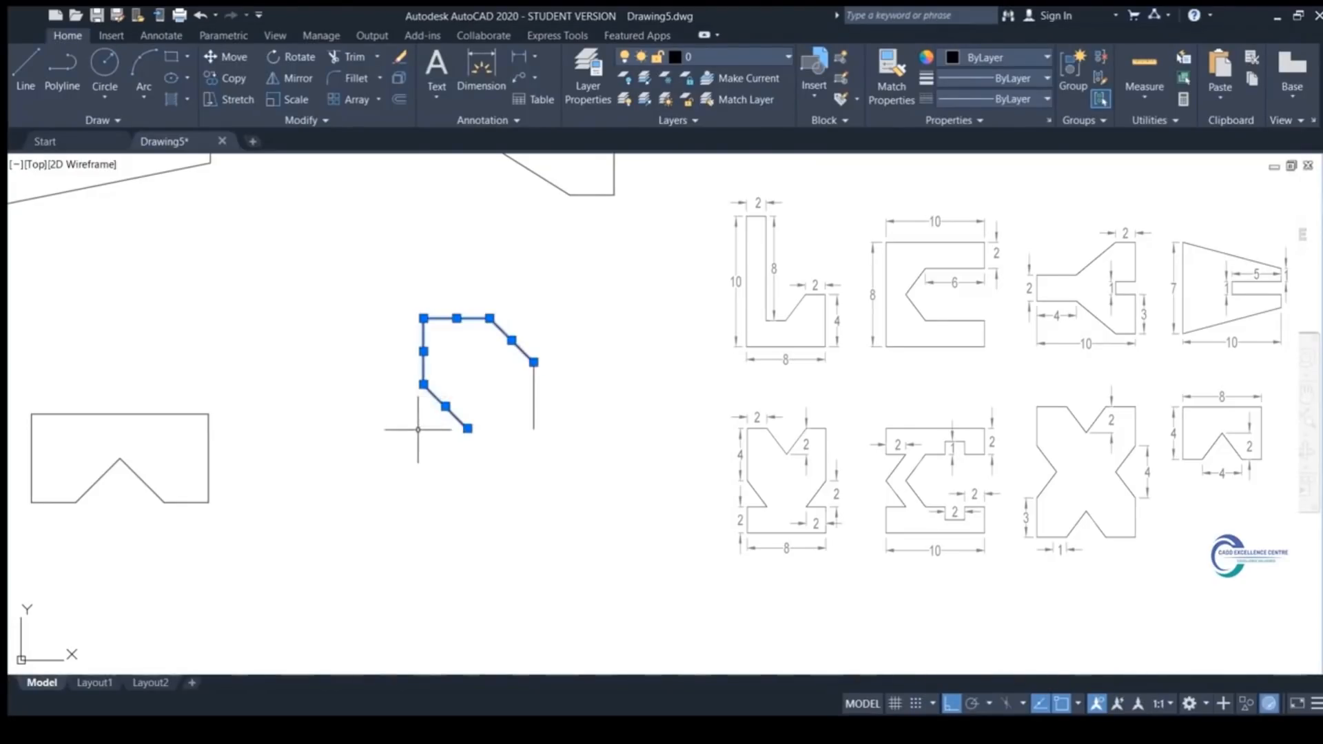
text(ro)
key(Return)
click(534, 428)
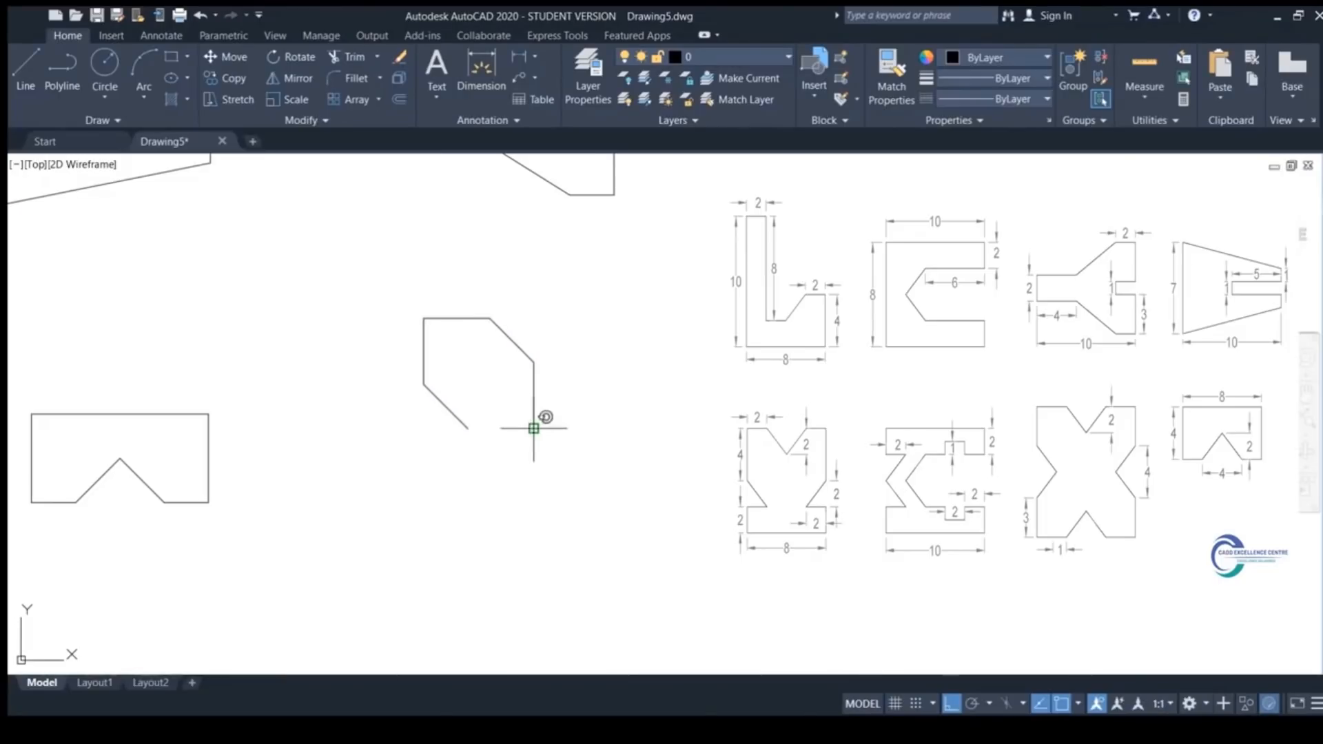
key(Escape)
Mirror the X figure's upper-left quarter about the vertical helper line, keeping the original
click(507, 304)
click(394, 395)
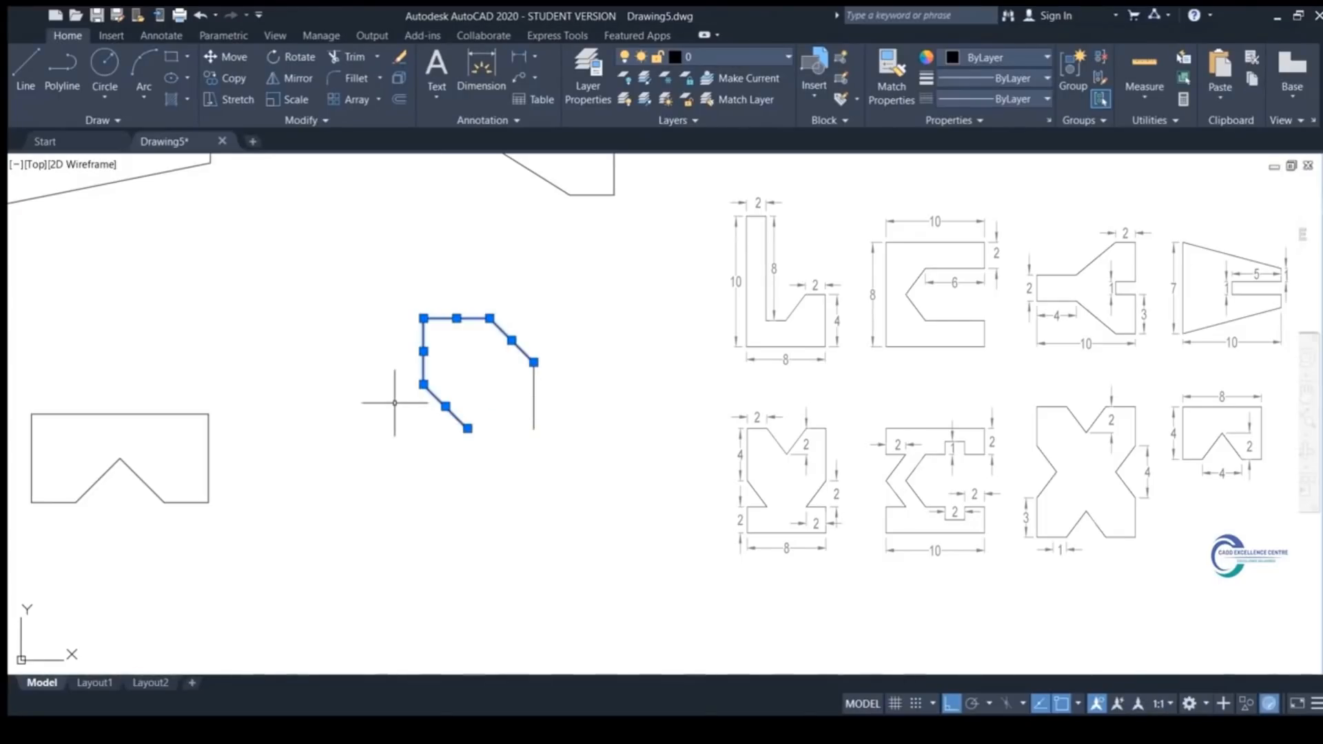
text(mi)
key(Return)
click(533, 362)
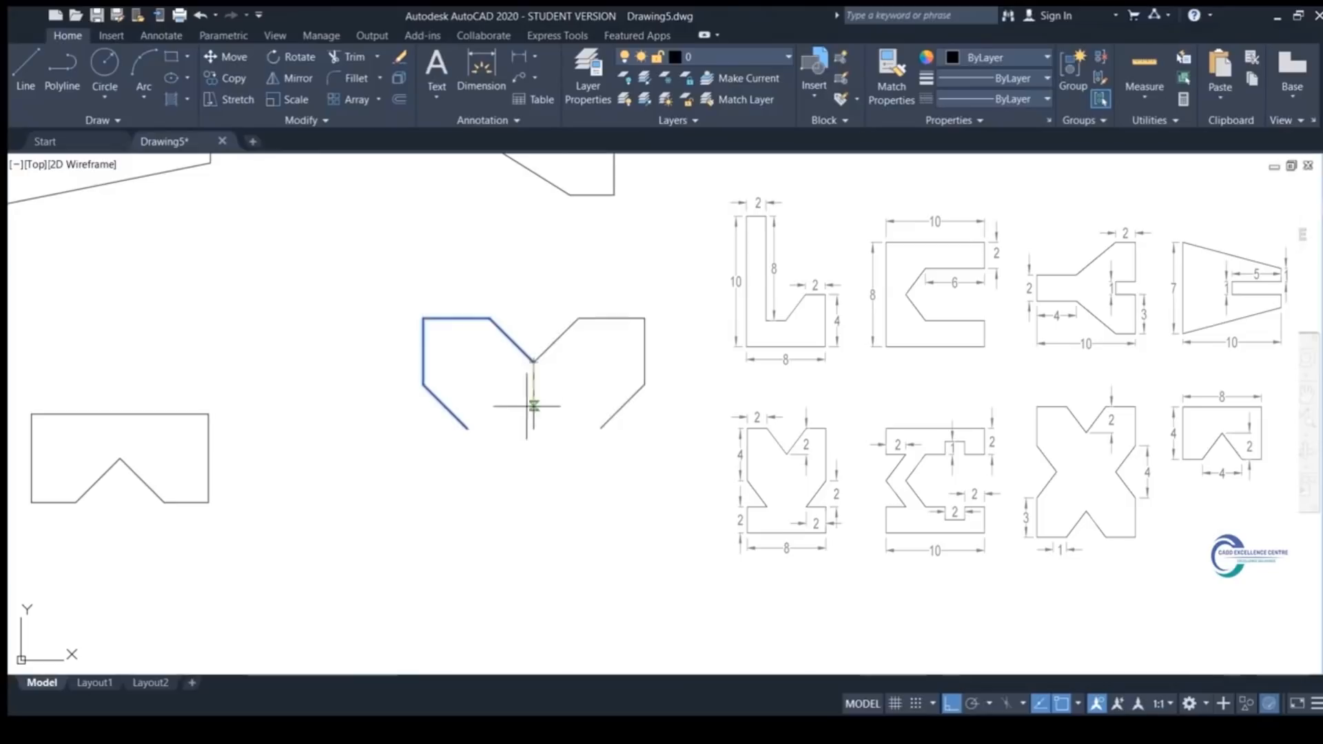
click(533, 427)
key(Return)
Mirror the X figure's upper half about the horizontal axis through its two side notch vertices, keeping the original
click(673, 304)
click(569, 447)
click(515, 306)
click(403, 394)
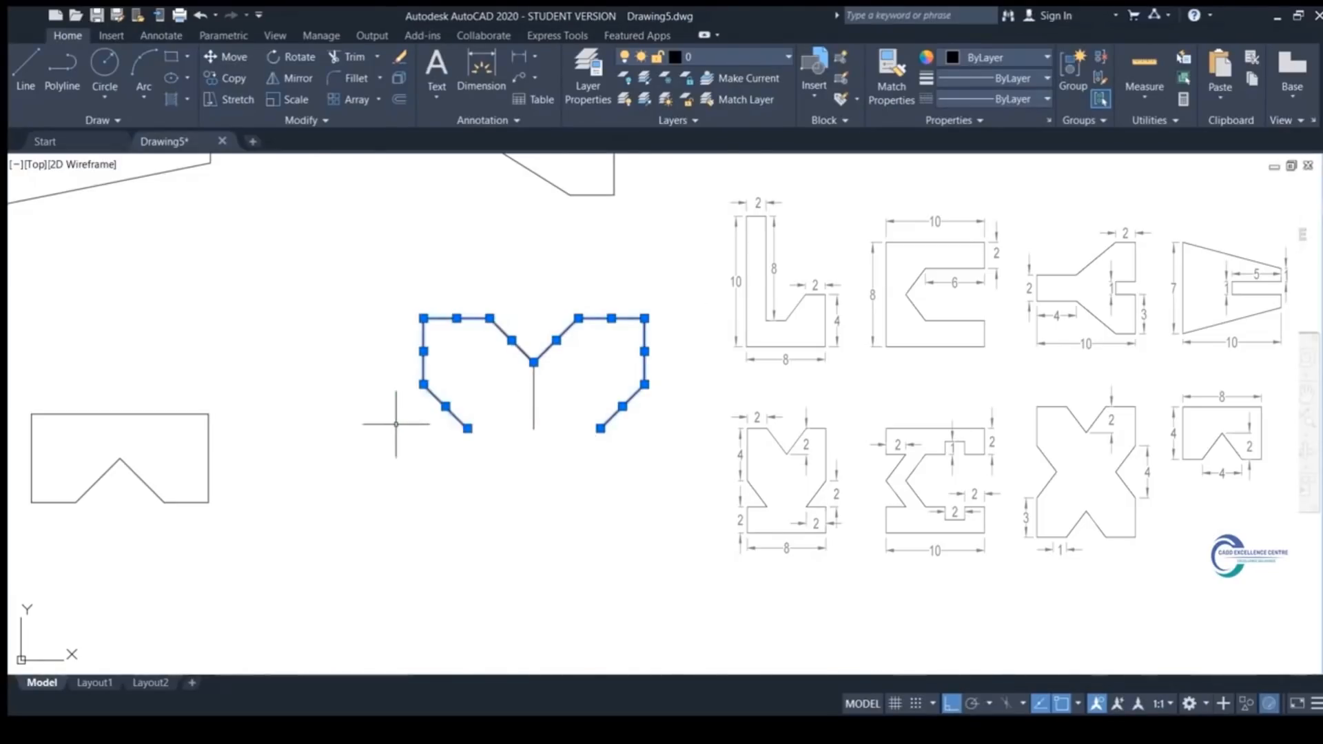
text(mi)
key(Return)
click(467, 427)
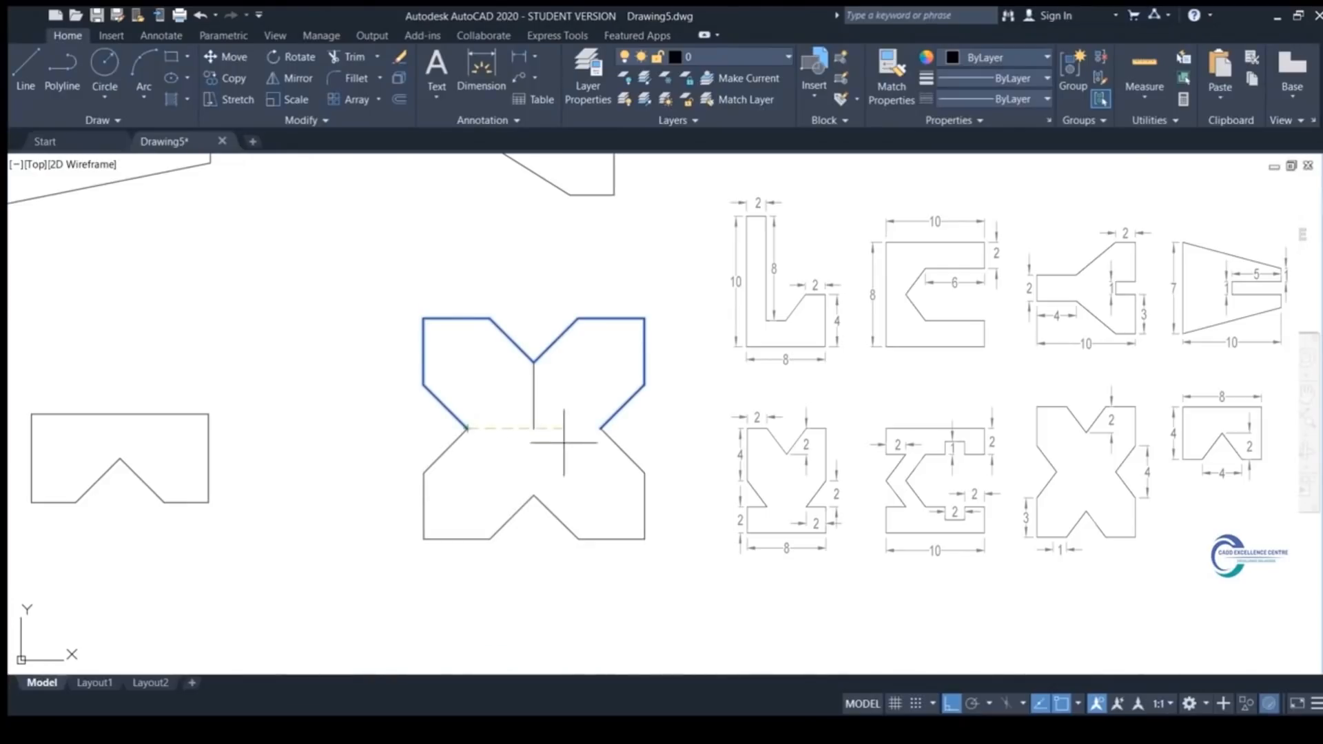
click(600, 428)
key(Return)
Delete the vertical helper line at the X figure's centre and bring all eight finished shapes into view
click(534, 395)
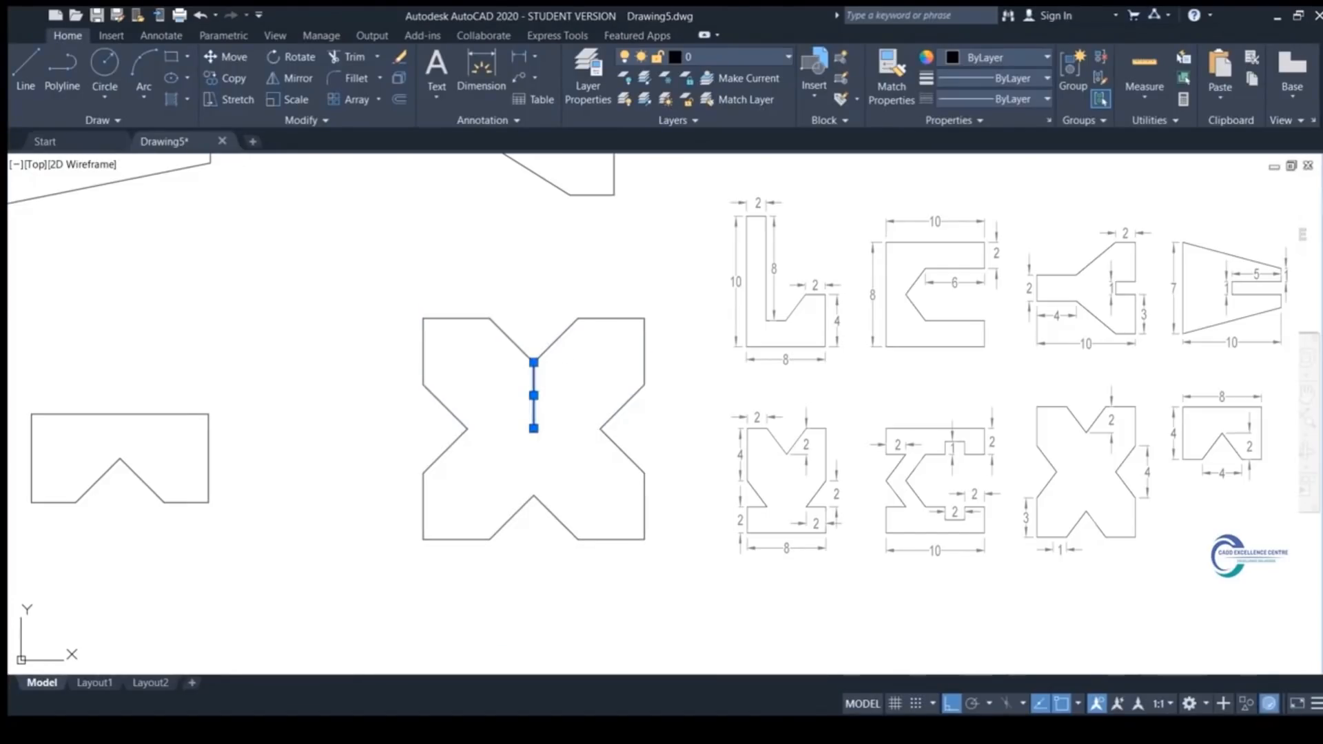
scroll(836, 424, down, 2)
mouse_move(835, 423)
middle_down()
mouse_move(729, 471)
mouse_move(690, 509)
mouse_move(713, 543)
mouse_move(685, 508)
middle_up()
scroll(729, 471, down, 4)
scroll(689, 498, up, 2)
scroll(714, 541, down, 2)
scroll(687, 508, up, 4)
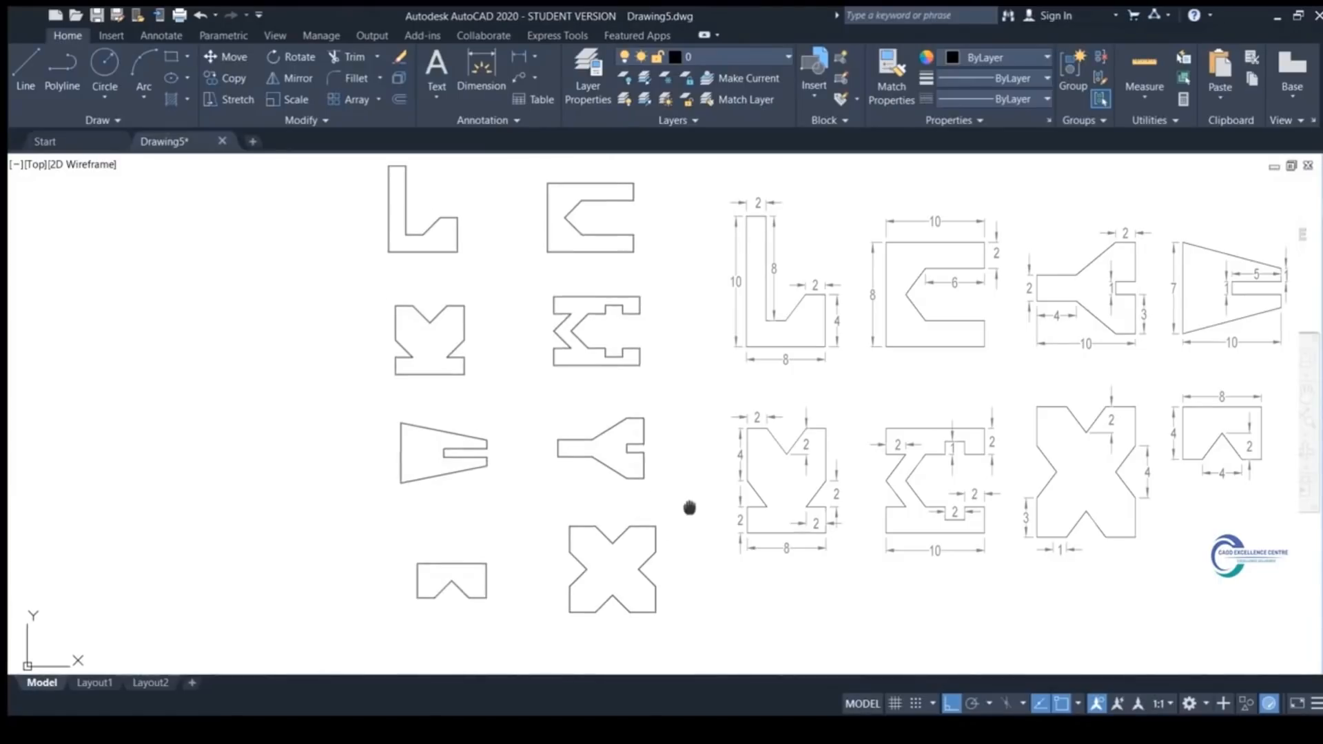